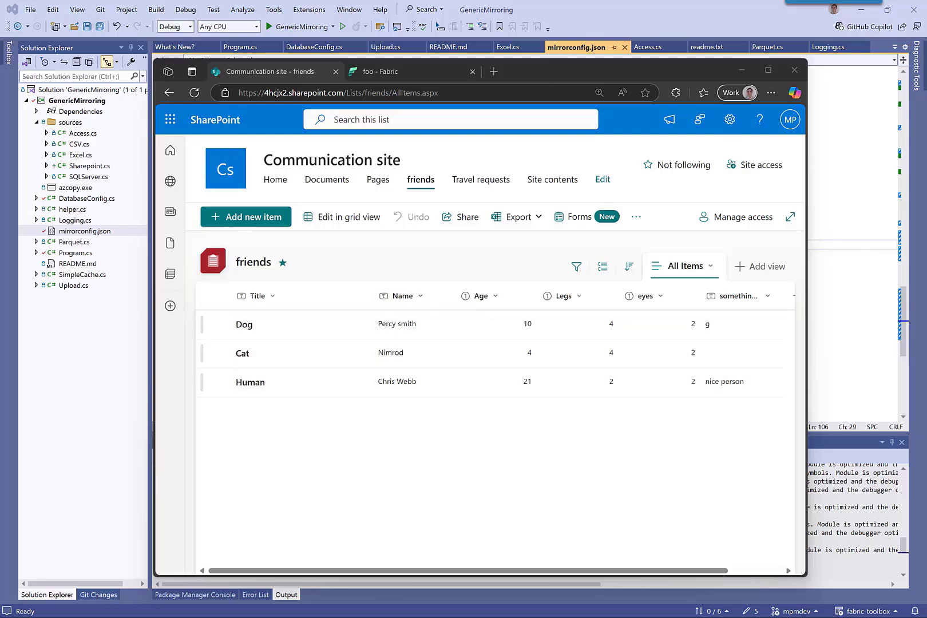
# Move the Edge window off screen to expose mirrorconfig.json and its friends-list mirroring settings
pyautogui.moveTo(536, 63); pyautogui.dragTo(538, 76)
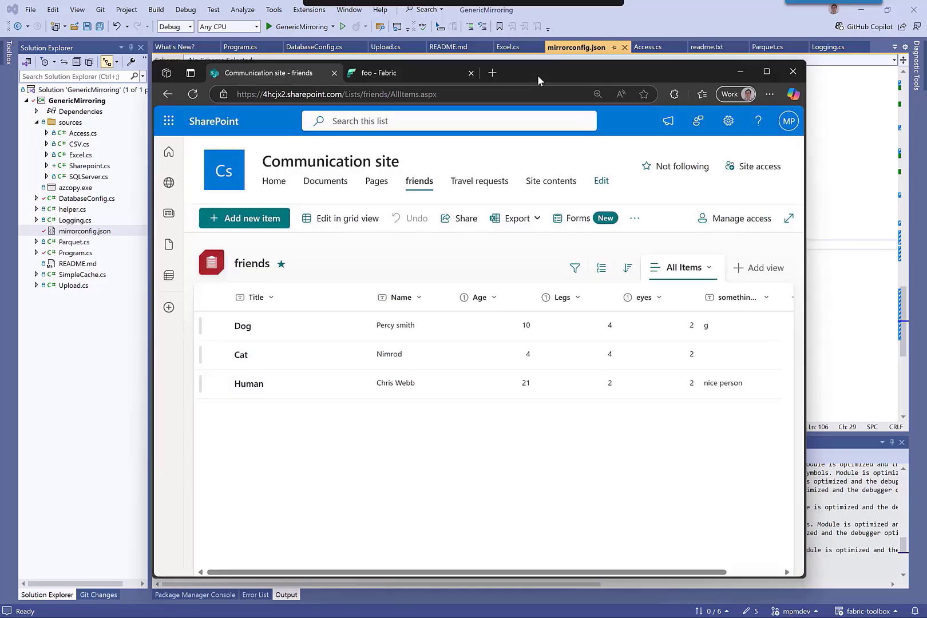
pyautogui.moveTo(538, 76); pyautogui.dragTo(532, 0)
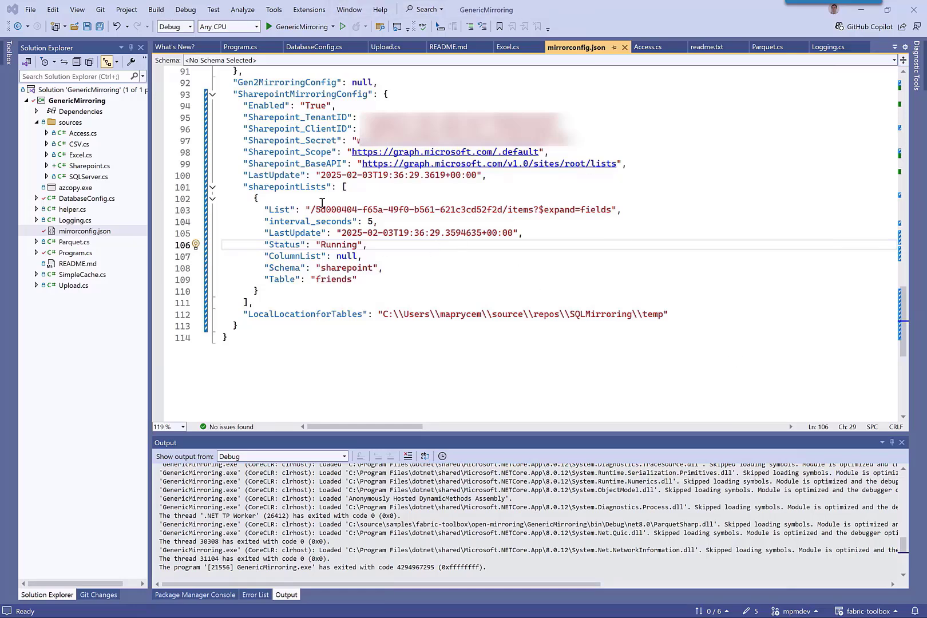
pyautogui.moveTo(243, 117); pyautogui.dragTo(647, 140)
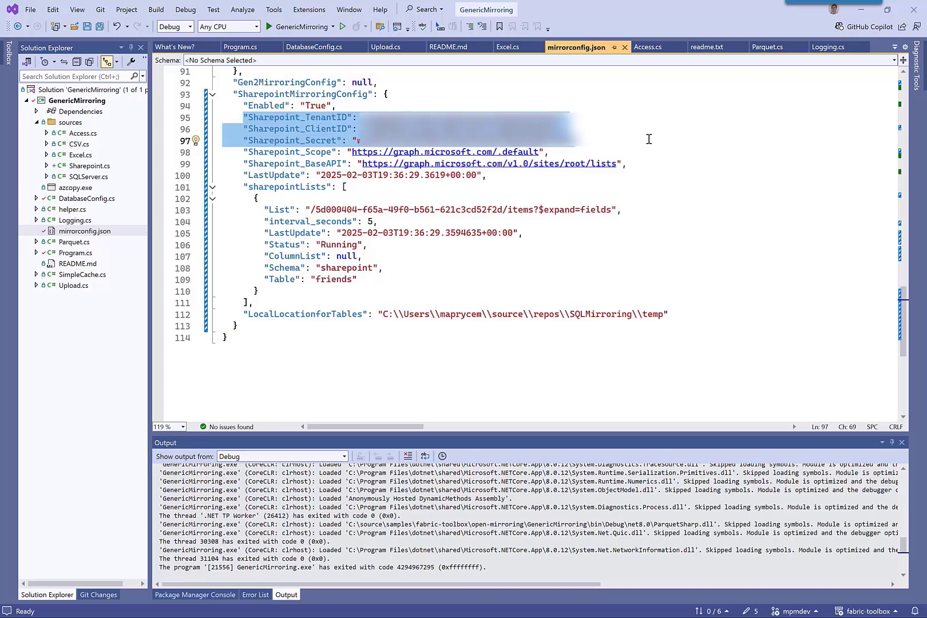
pyautogui.moveTo(243, 106); pyautogui.dragTo(348, 106)
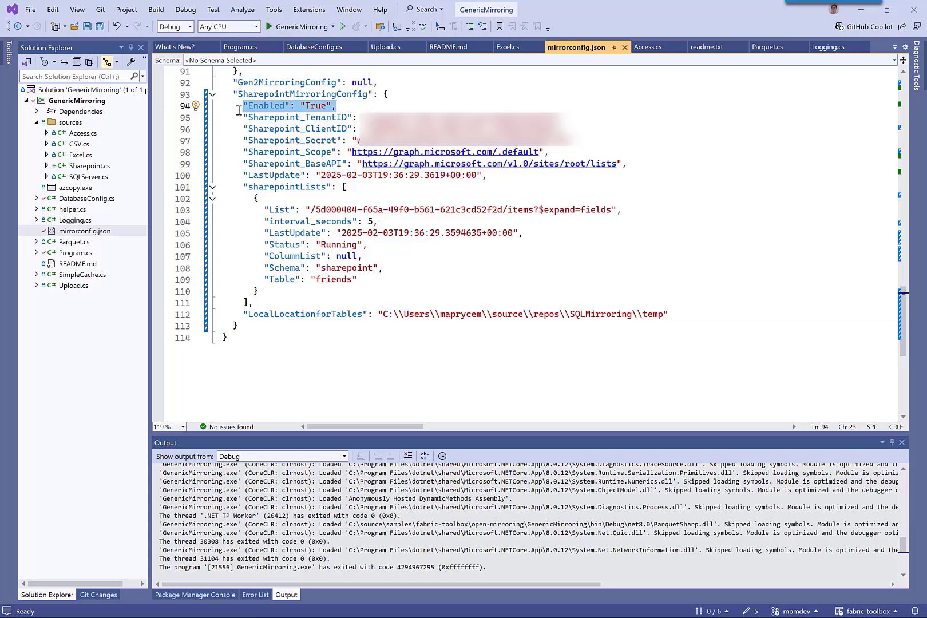
pyautogui.moveTo(238, 116); pyautogui.dragTo(572, 141)
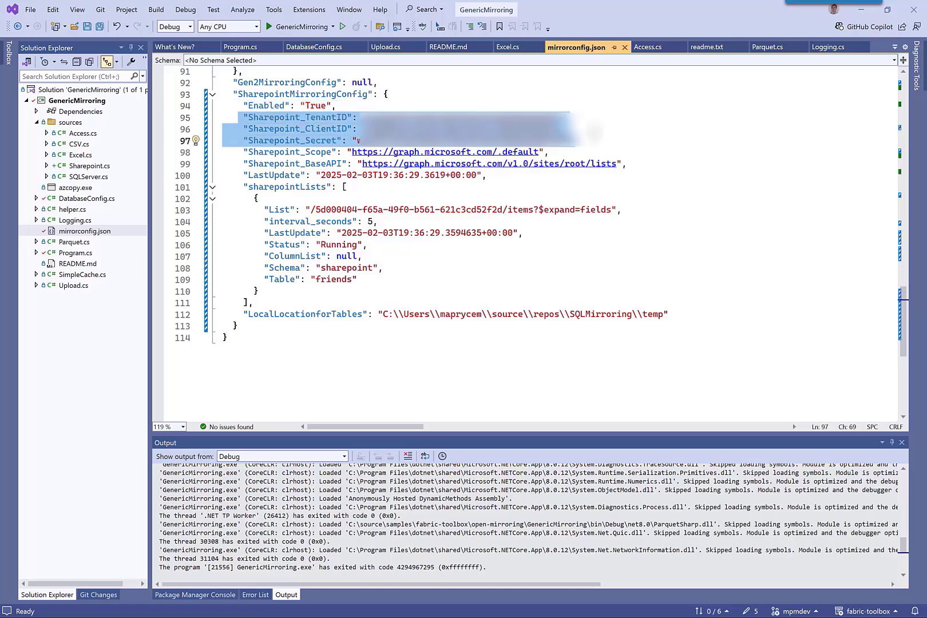
pyautogui.click(542, 188)
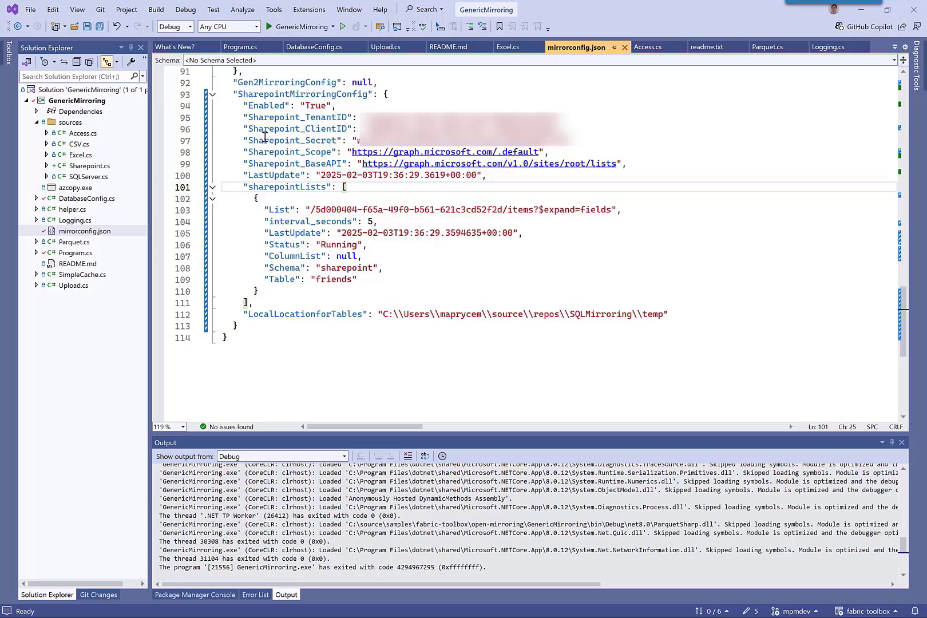
pyautogui.moveTo(231, 152); pyautogui.dragTo(548, 153)
pyautogui.click(223, 163)
pyautogui.moveTo(222, 164); pyautogui.dragTo(637, 164)
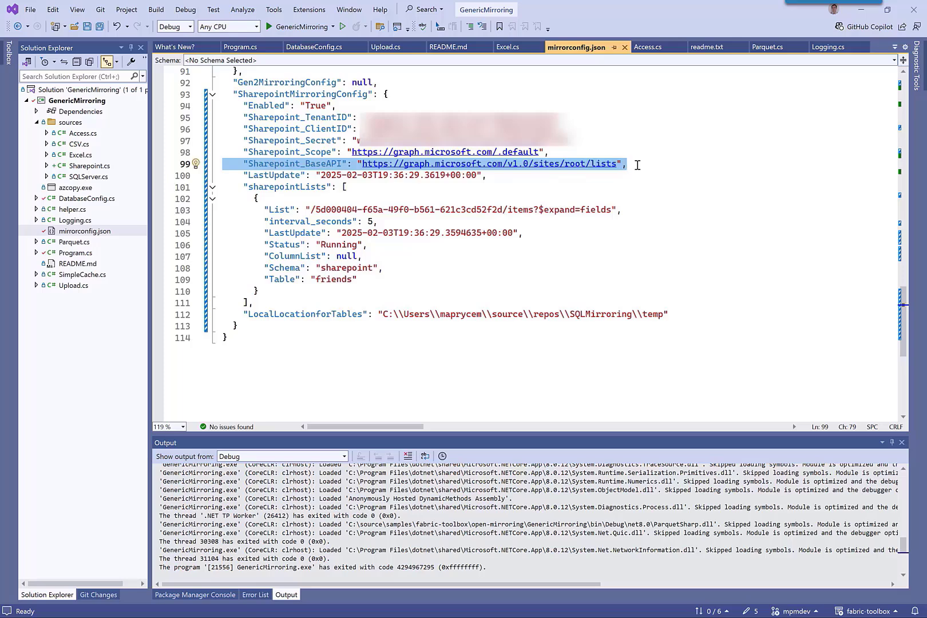
# Review the friends sharepointLists entry: list ID, expand query, Status, ColumnList, schema sharepoint, table friends
pyautogui.moveTo(227, 187); pyautogui.dragTo(326, 287)
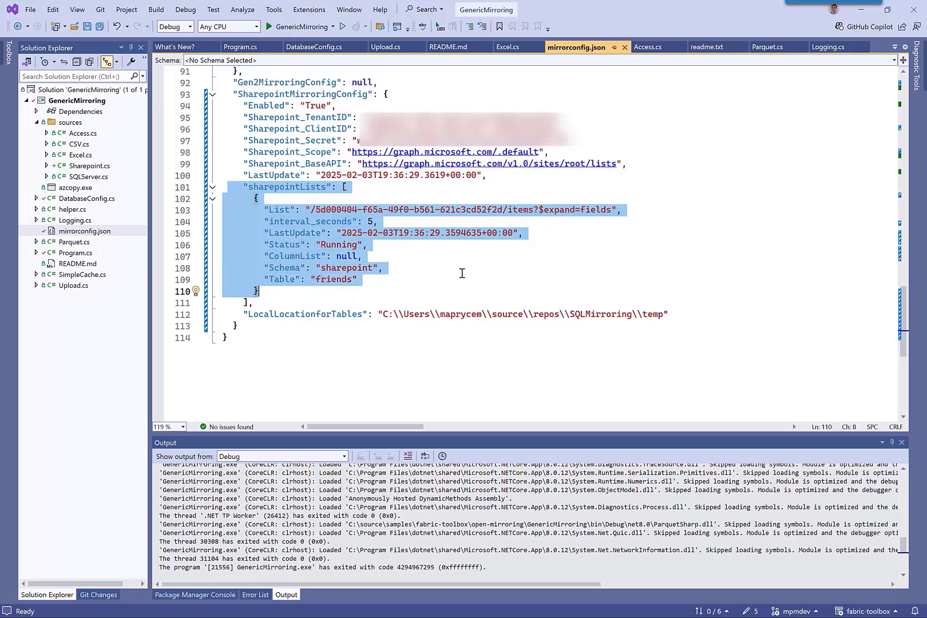
pyautogui.moveTo(315, 210); pyautogui.dragTo(501, 204)
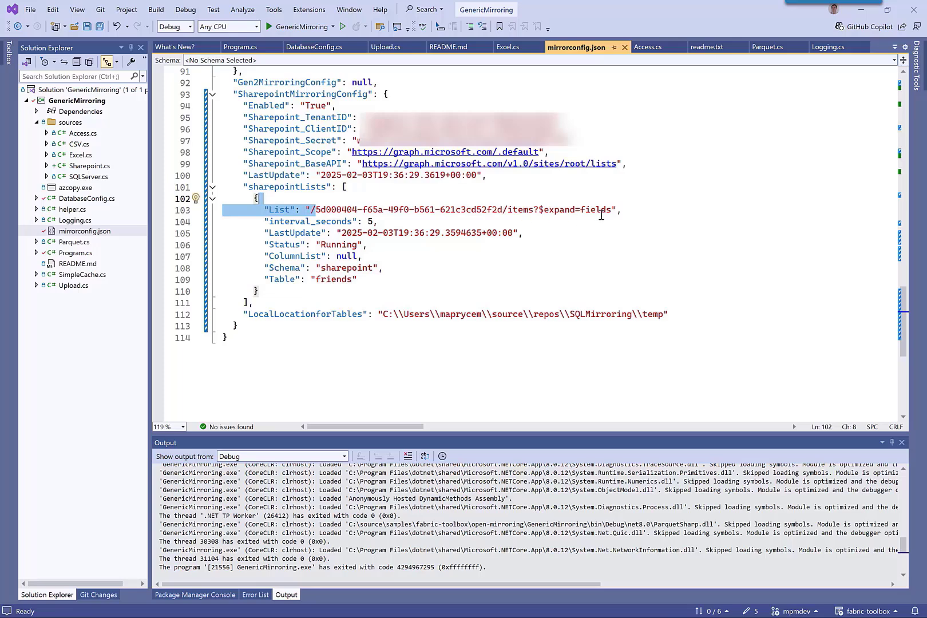
pyautogui.moveTo(616, 210); pyautogui.dragTo(518, 210)
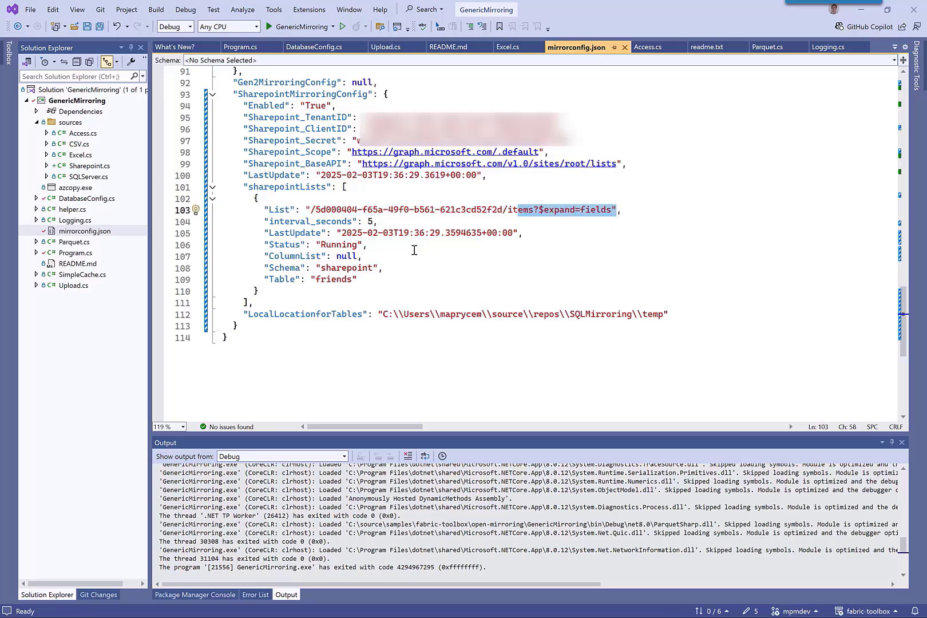
pyautogui.click(414, 250)
pyautogui.click(382, 223)
pyautogui.click(391, 250)
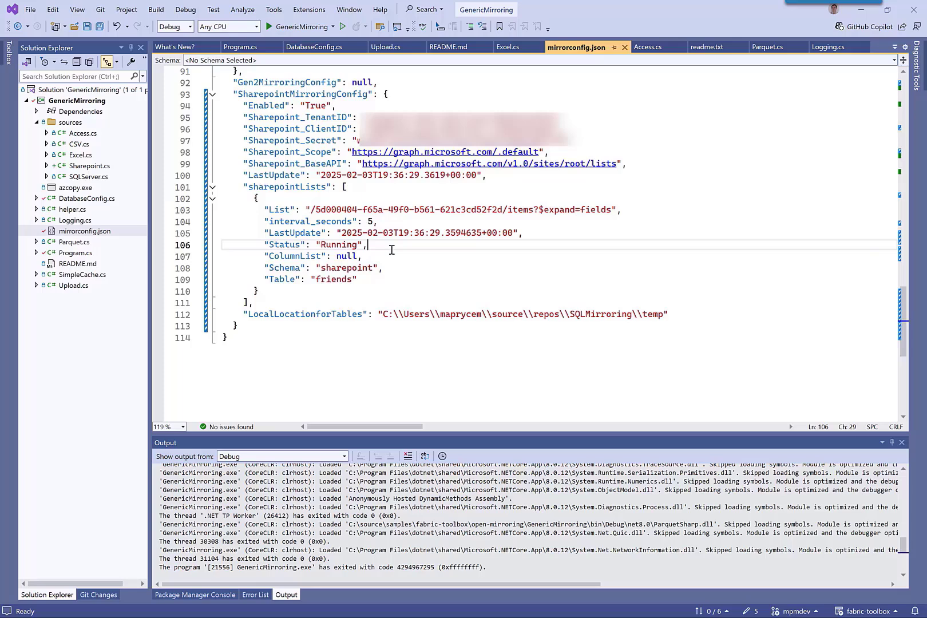
pyautogui.moveTo(243, 245); pyautogui.dragTo(380, 254)
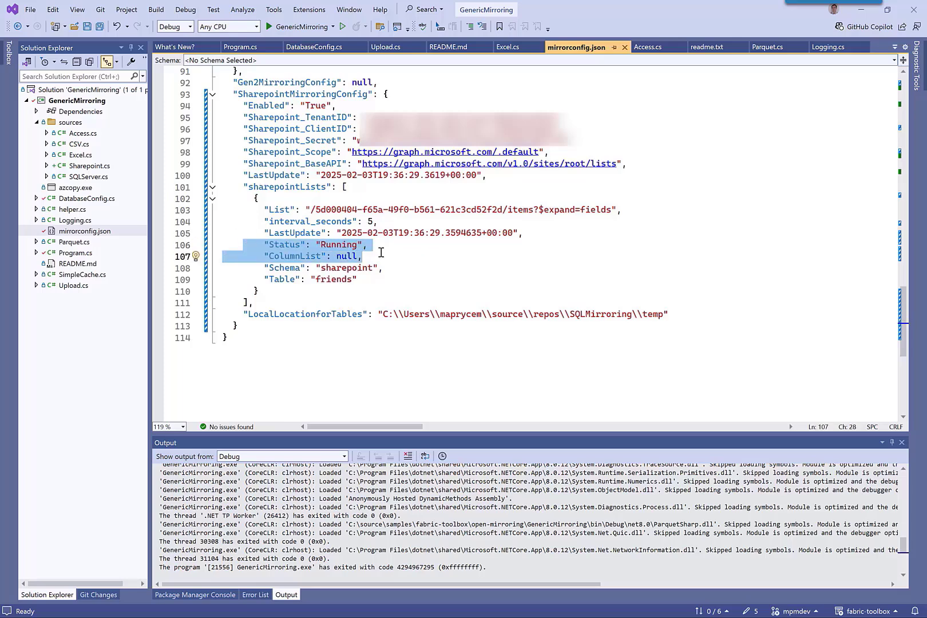
pyautogui.click(380, 252)
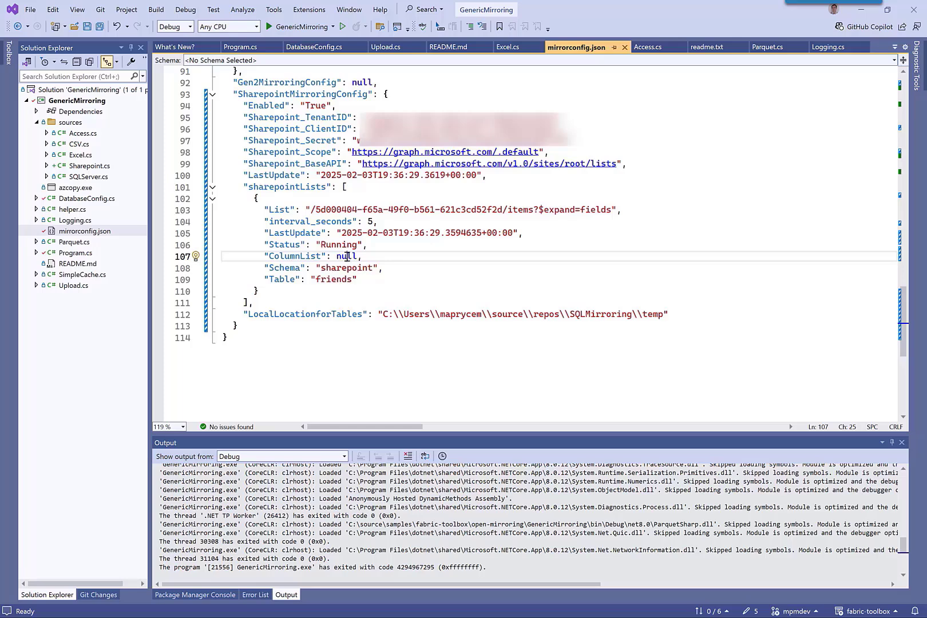
pyautogui.moveTo(252, 266); pyautogui.dragTo(419, 276)
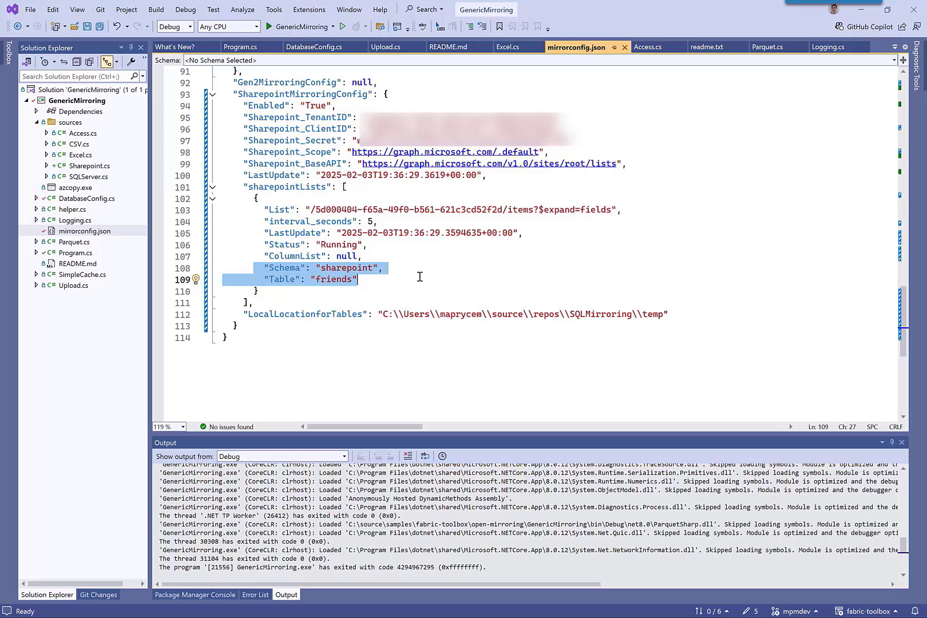
pyautogui.doubleClick(348, 267)
pyautogui.doubleClick(333, 280)
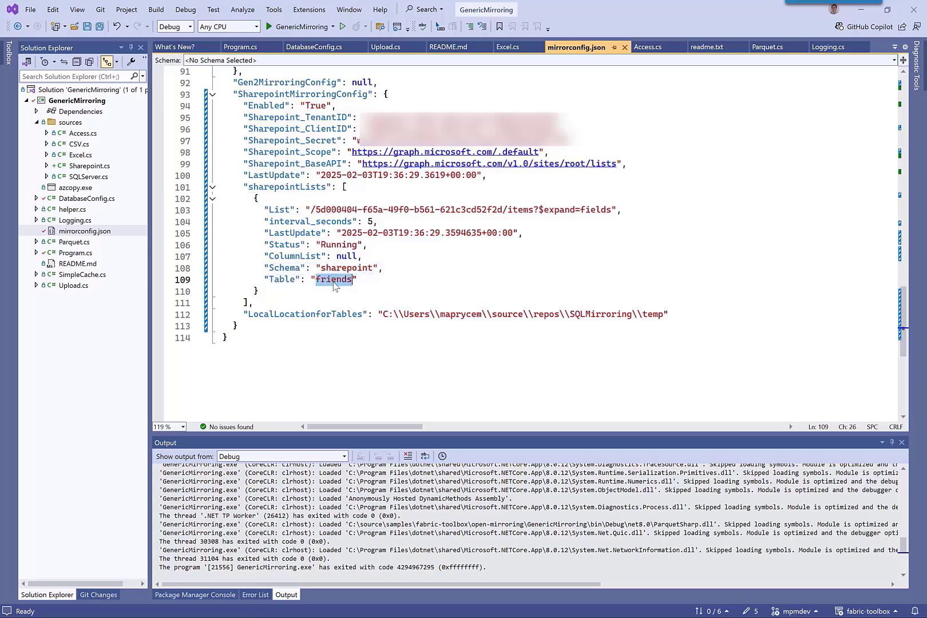
pyautogui.click(404, 289)
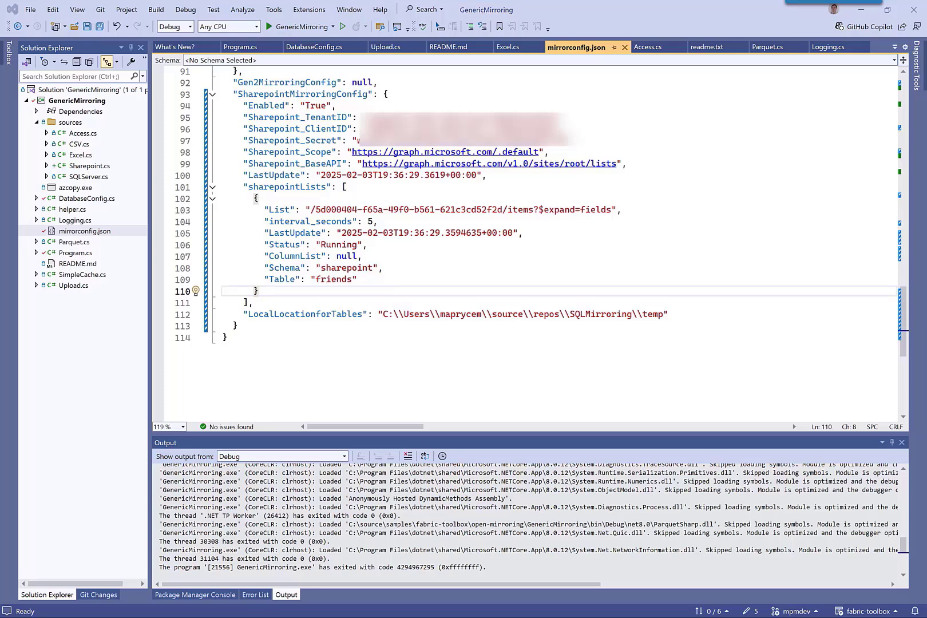
# Switch to the foo mirrored database in Fabric and open its SQL analytics endpoint
pyautogui.hotkey('alt', 'Tab')
pyautogui.click(337, 73)
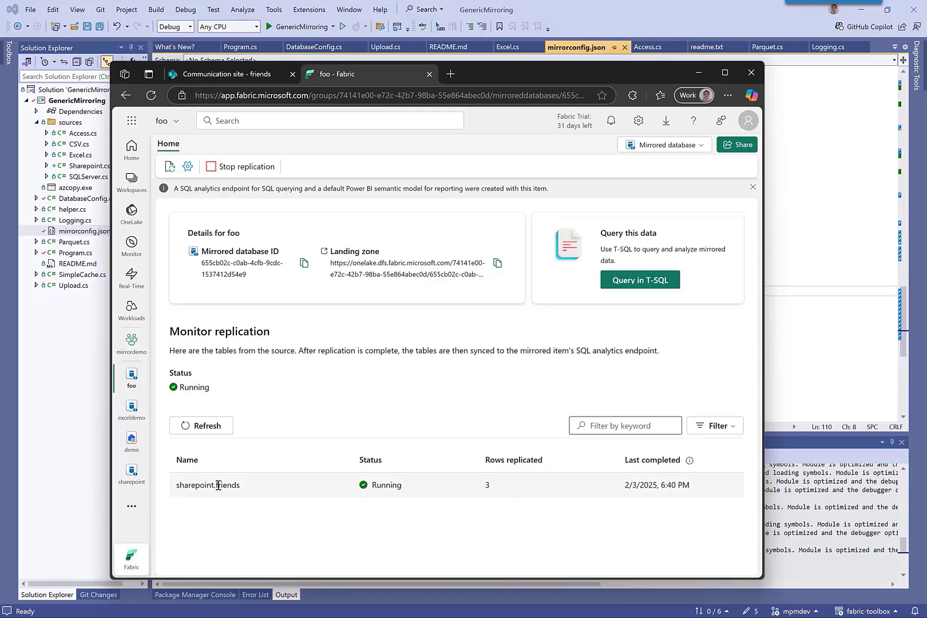
pyautogui.click(663, 144)
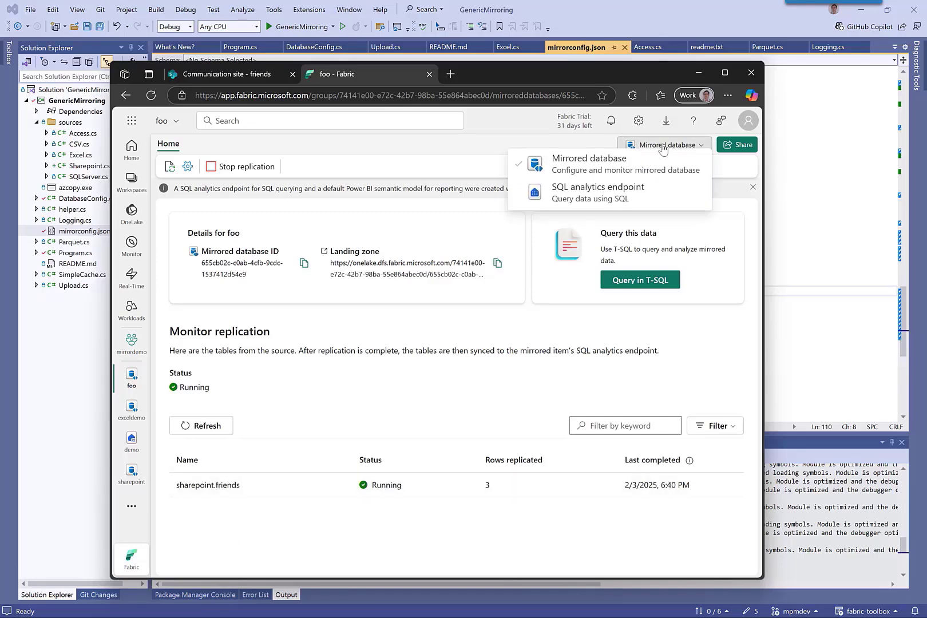
pyautogui.click(599, 205)
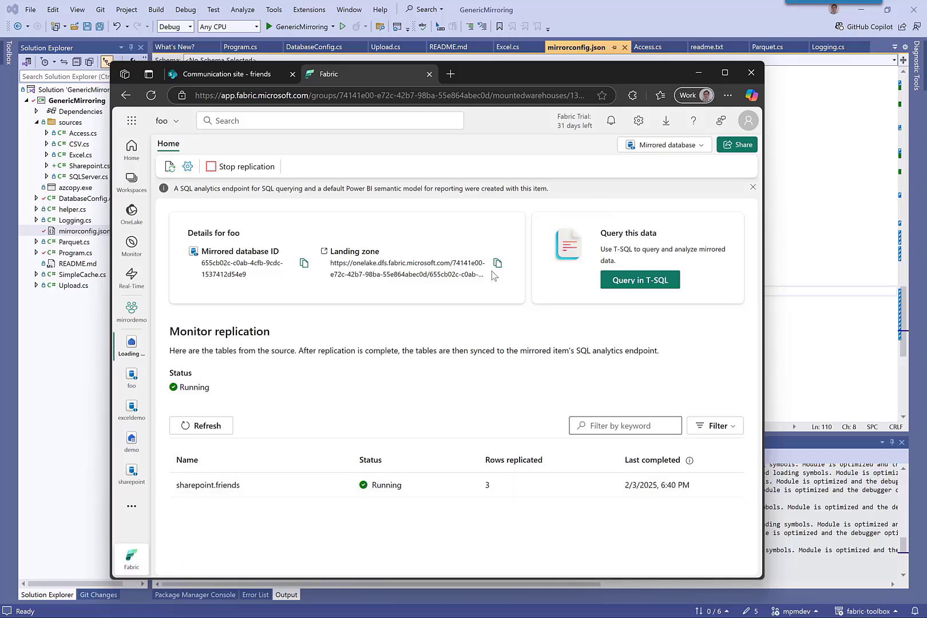
# Run a Select TOP 100 query on the sharepoint friends table
pyautogui.click(198, 366)
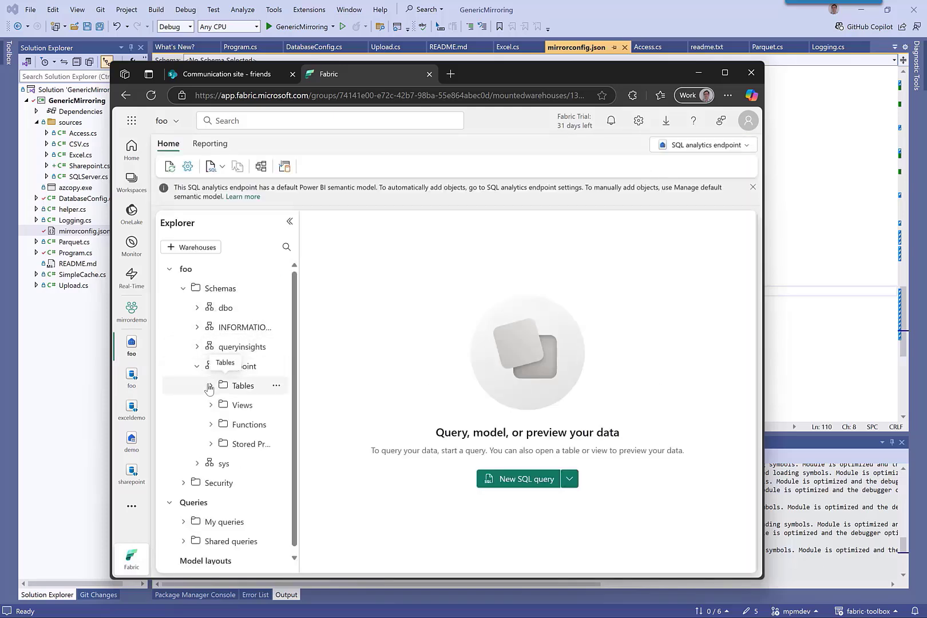
pyautogui.click(210, 386)
pyautogui.click(276, 404)
pyautogui.moveTo(334, 425)
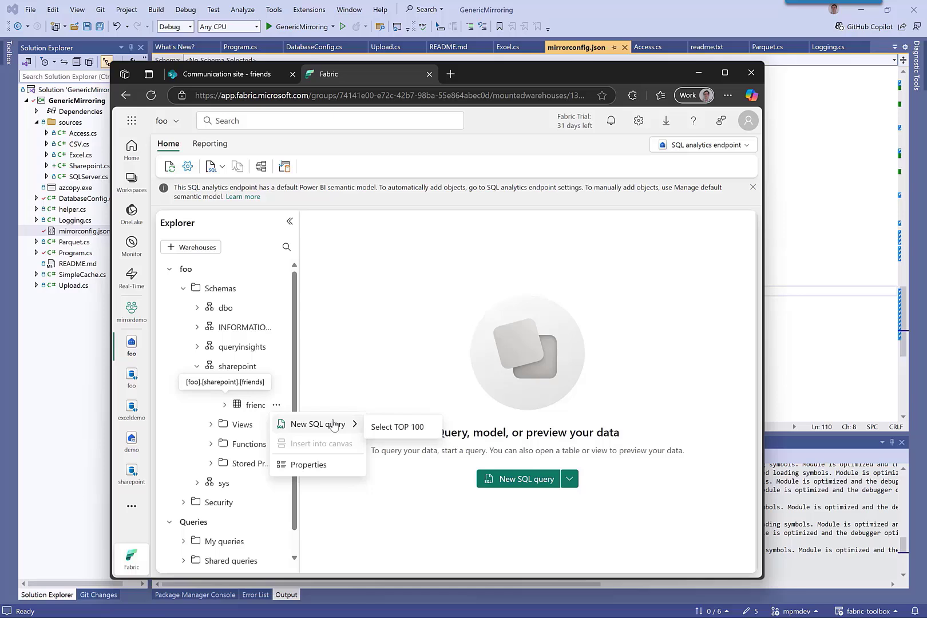
pyautogui.click(378, 427)
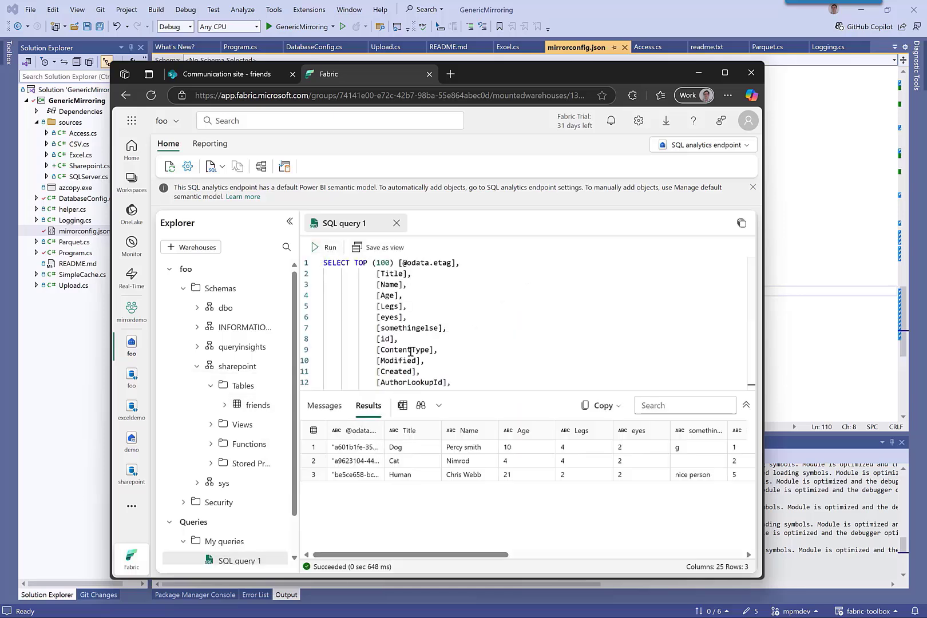
# Review the query and its 3-row result, then return to the SharePoint friends list
pyautogui.moveTo(370, 277); pyautogui.dragTo(449, 341)
pyautogui.click(437, 349)
pyautogui.moveTo(365, 347); pyautogui.dragTo(462, 389)
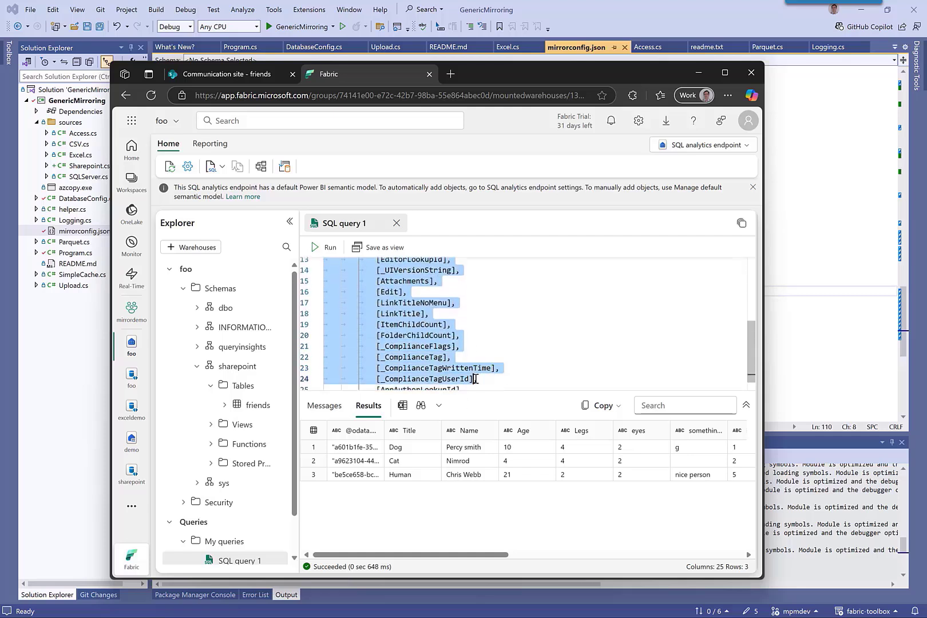
pyautogui.scroll(-1, 472, 366)
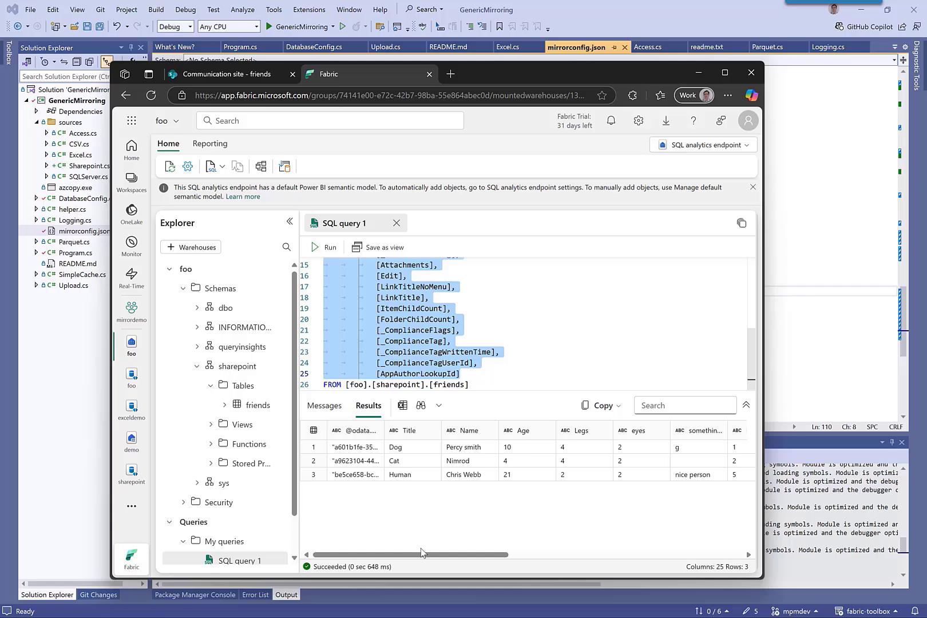
pyautogui.moveTo(412, 555); pyautogui.dragTo(649, 581)
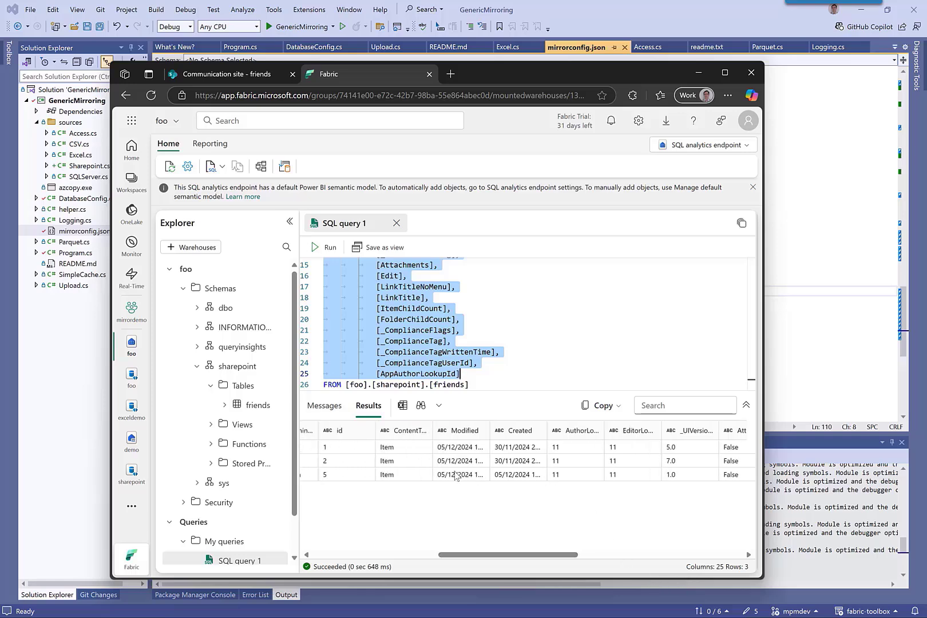
pyautogui.moveTo(466, 560); pyautogui.dragTo(335, 560)
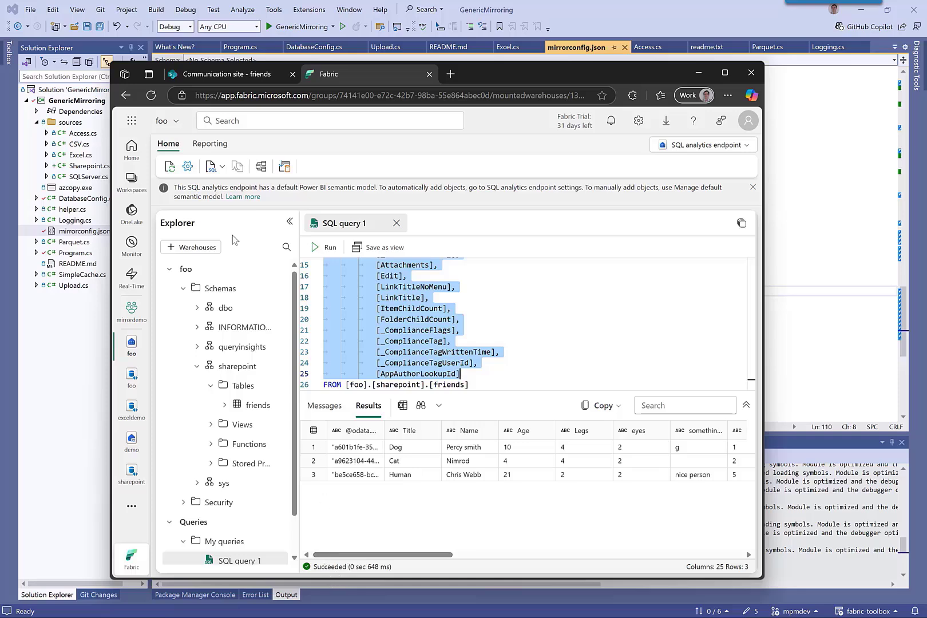
pyautogui.click(202, 74)
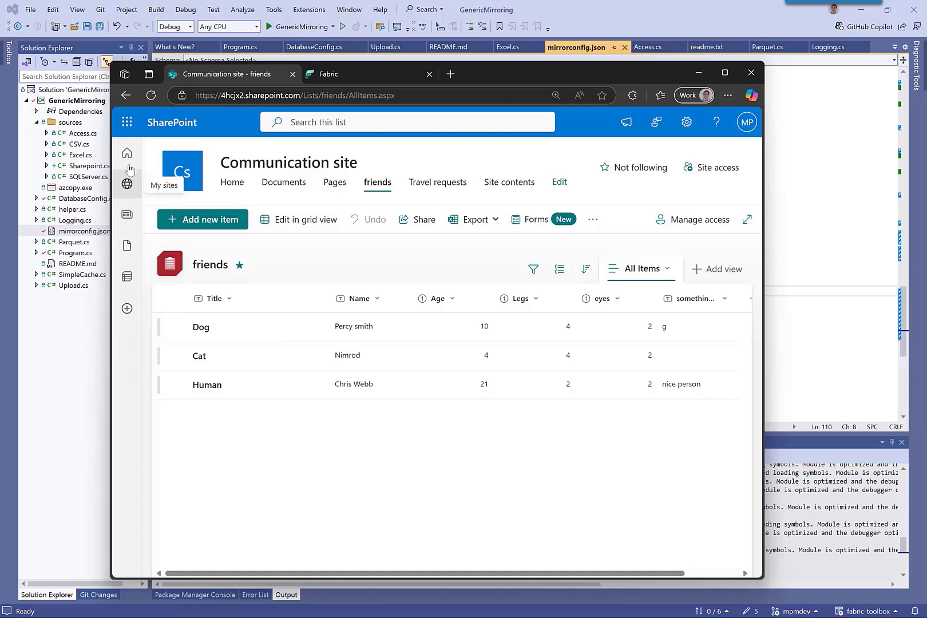
# Start a new list from the site home page using the Travel requests template
pyautogui.click(226, 183)
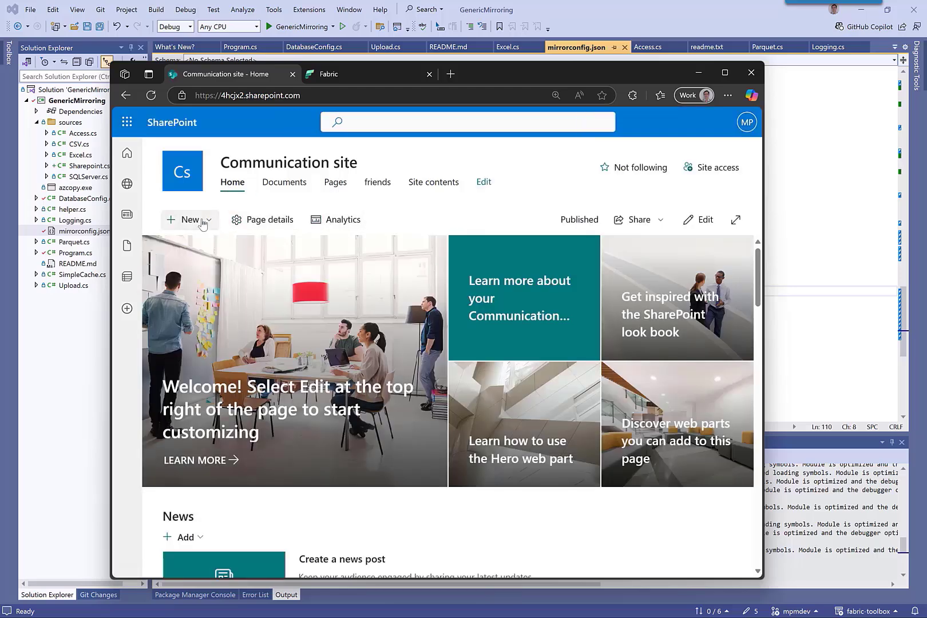
pyautogui.click(206, 220)
pyautogui.click(186, 250)
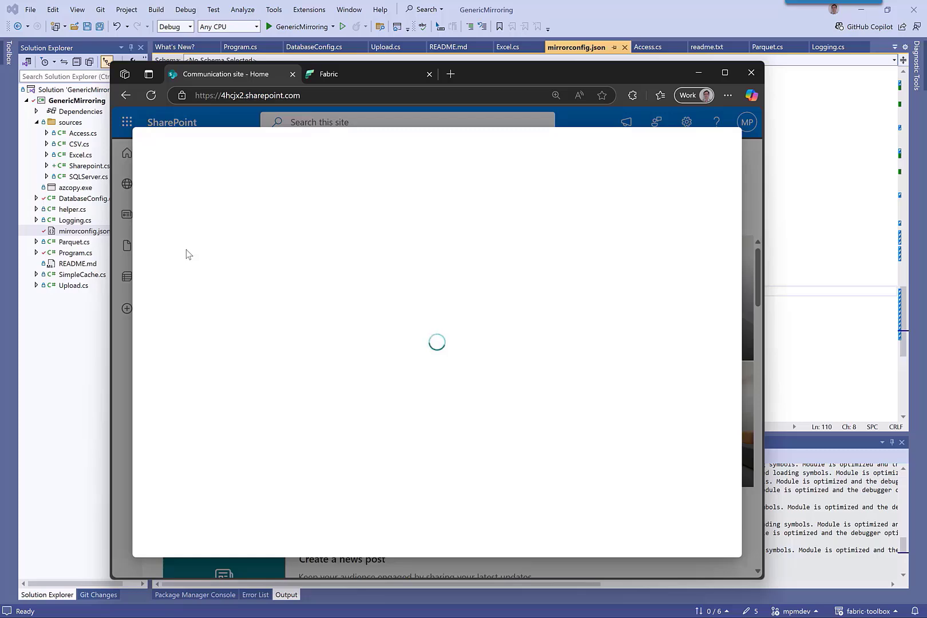
pyautogui.scroll(-1, 447, 495)
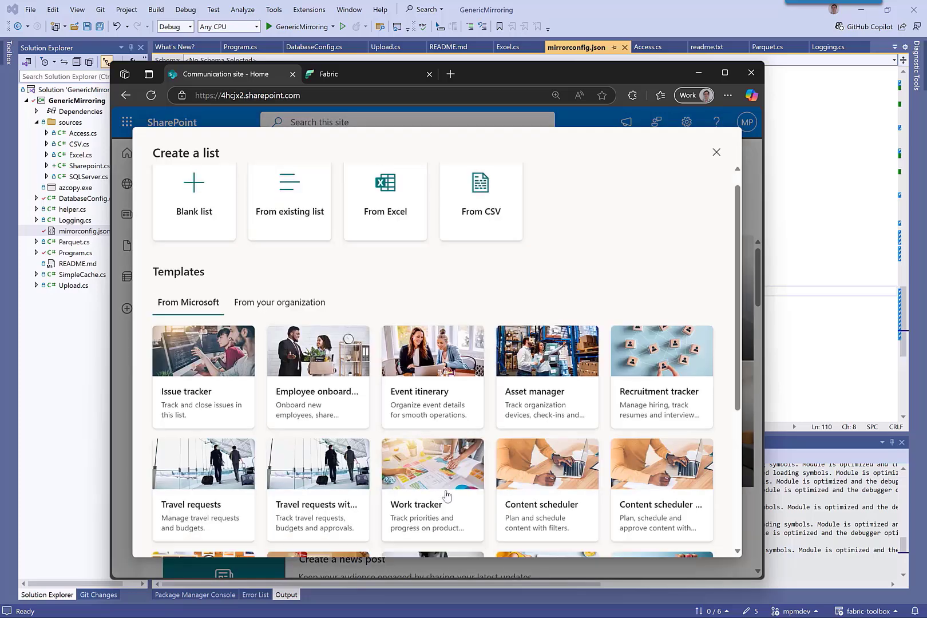
pyautogui.scroll(-2, 448, 496)
pyautogui.click(197, 426)
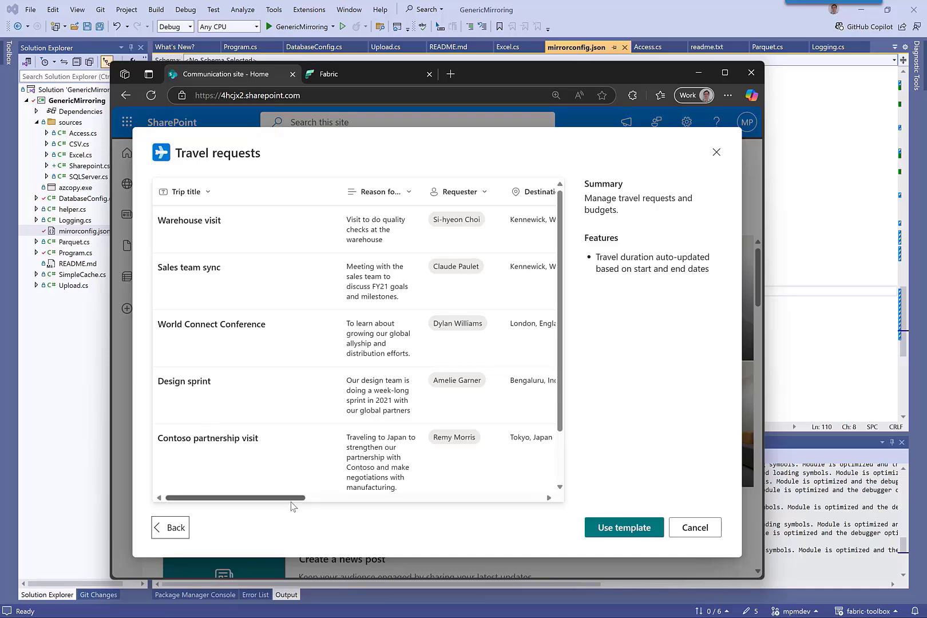
pyautogui.moveTo(289, 497); pyautogui.dragTo(527, 498)
pyautogui.click(619, 528)
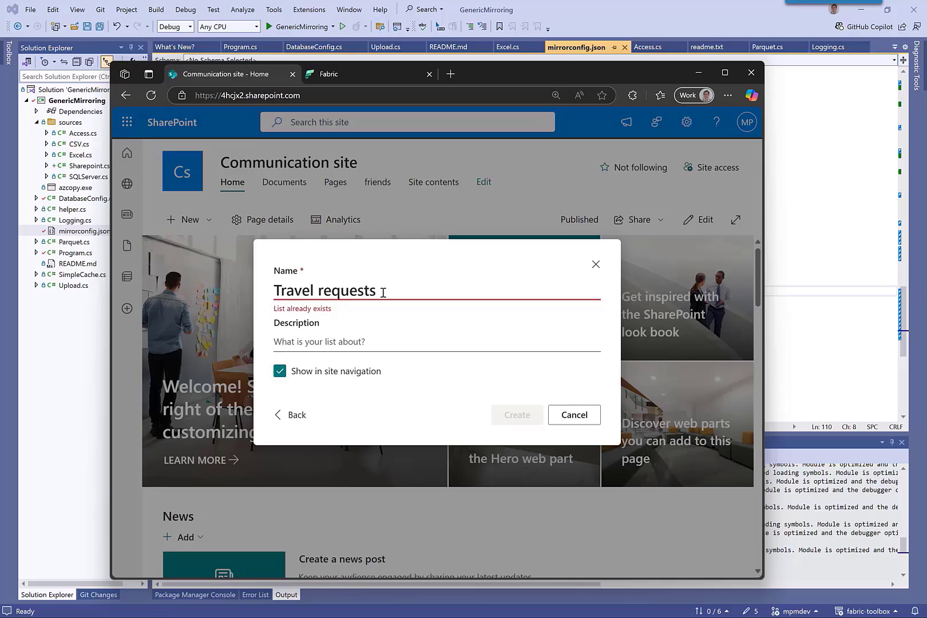
# Name the list mpmtravel, create it, and maximize the browser
pyautogui.moveTo(383, 292); pyautogui.dragTo(229, 291)
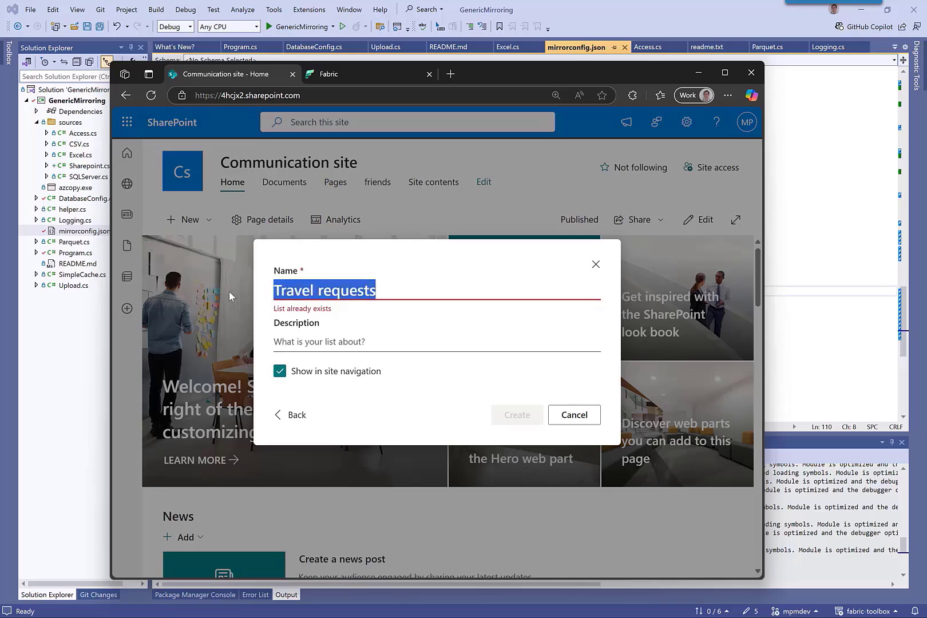
pyautogui.write('mpm')
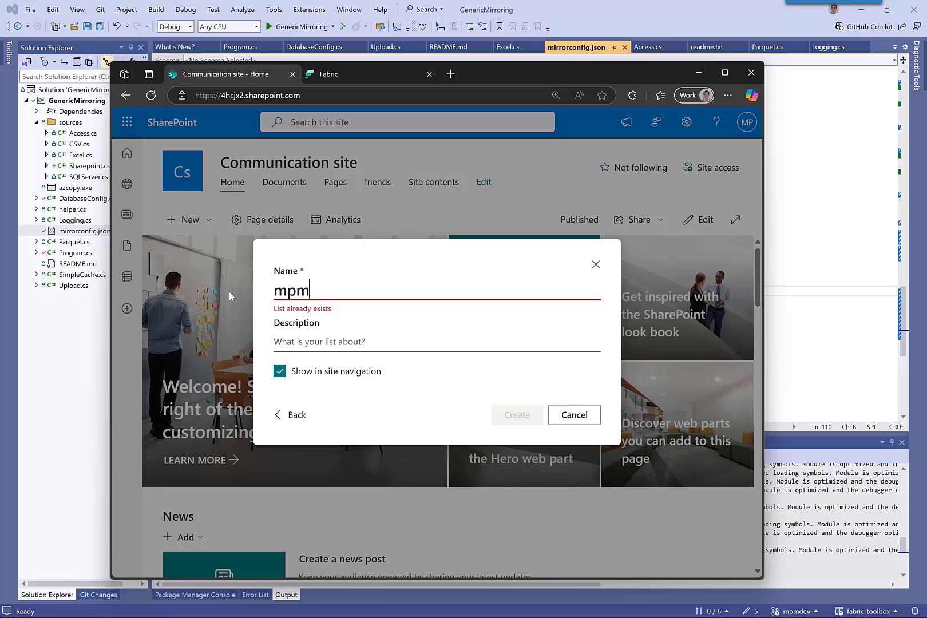
pyautogui.write('travel')
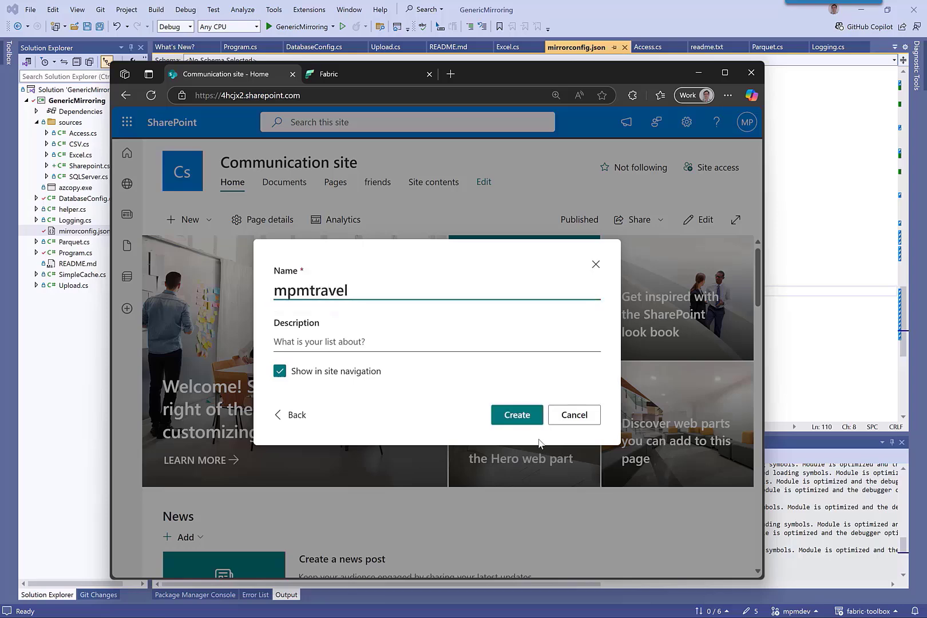
pyautogui.click(517, 416)
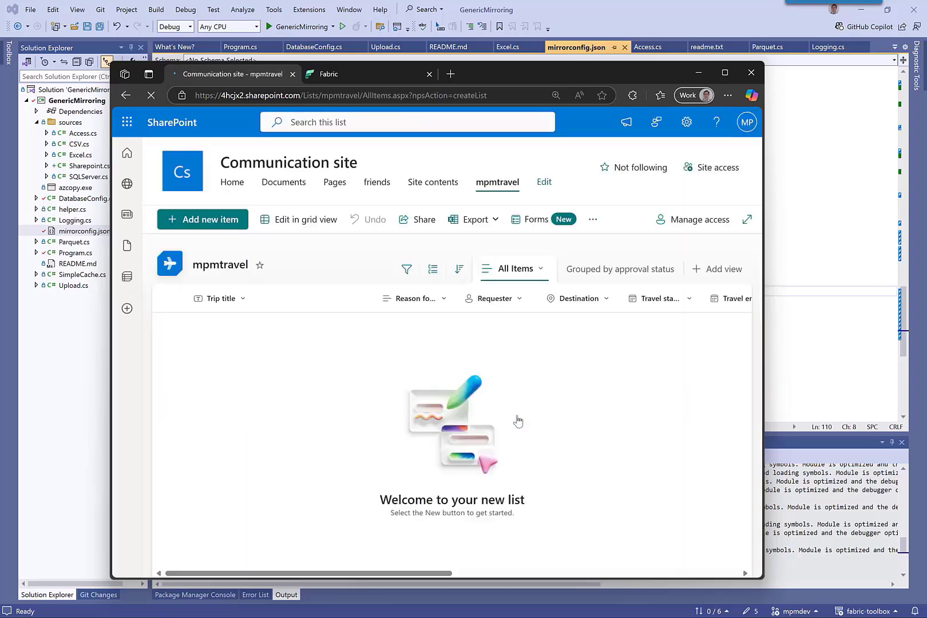
pyautogui.click(724, 72)
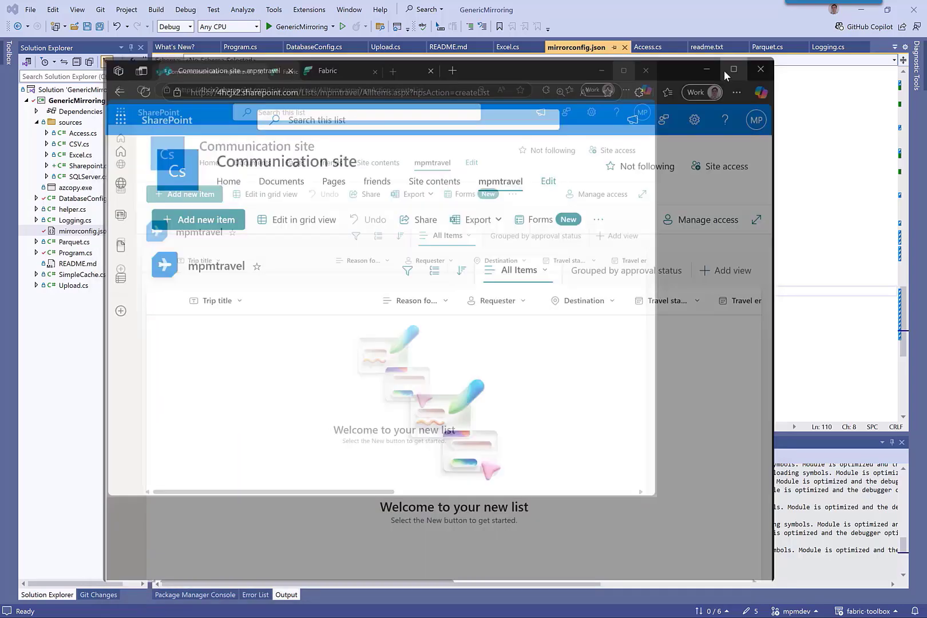
# Start a new item with trip title and reason 'demo' and the first suggested requester
pyautogui.click(105, 157)
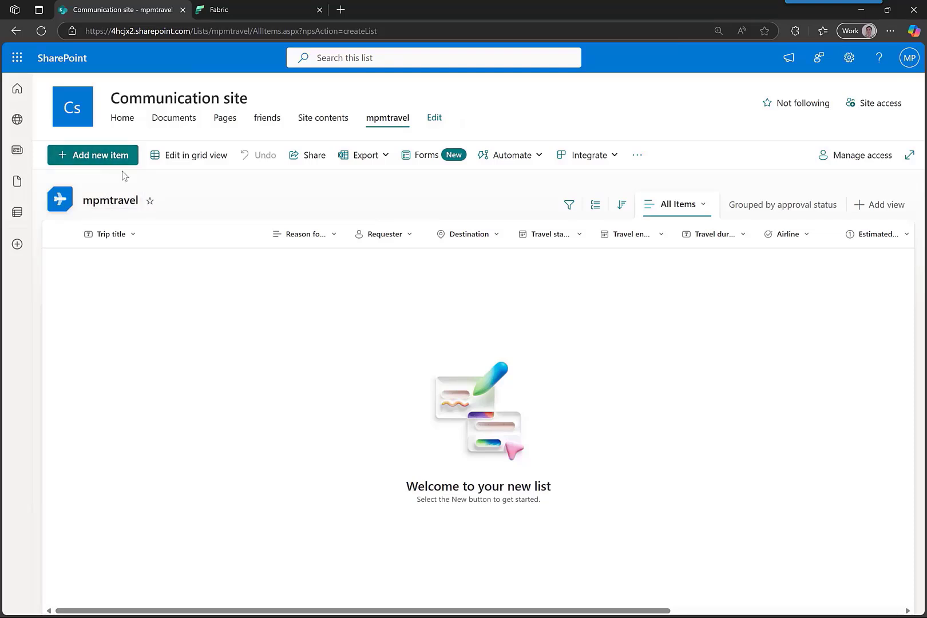
pyautogui.write('demo')
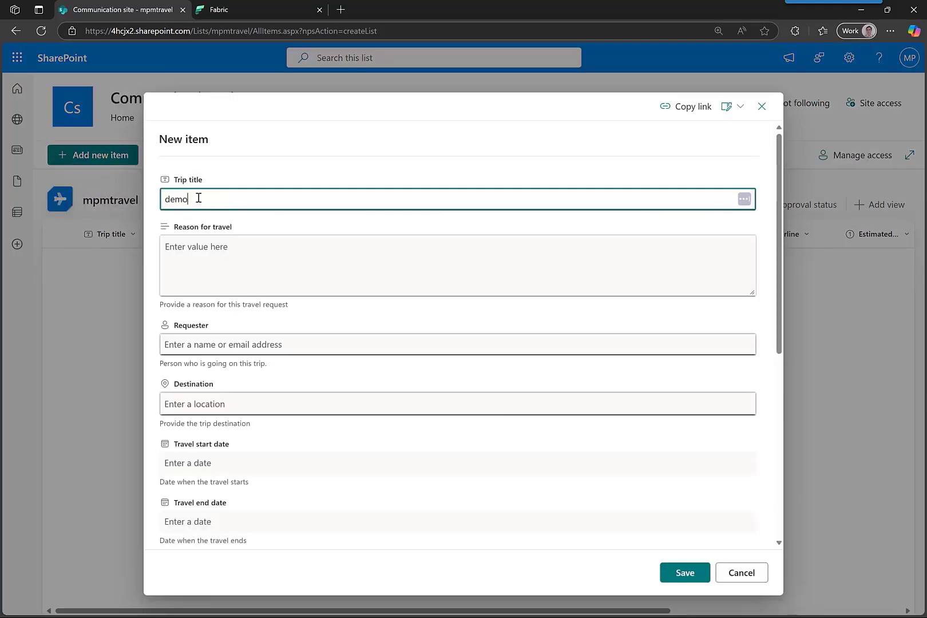
pyautogui.press('Tab')
pyautogui.write('demo')
pyautogui.press('Tab')
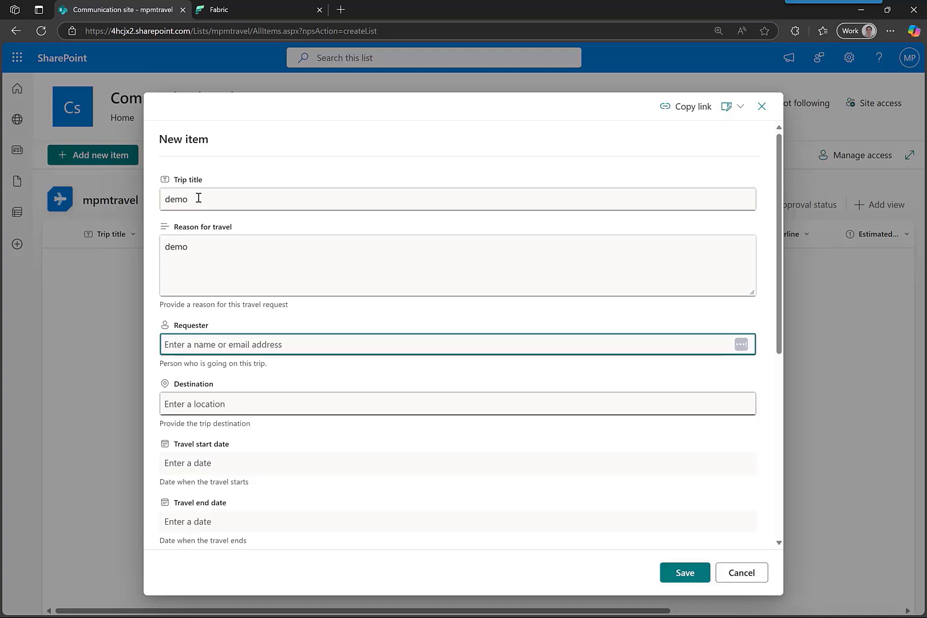
pyautogui.write('M')
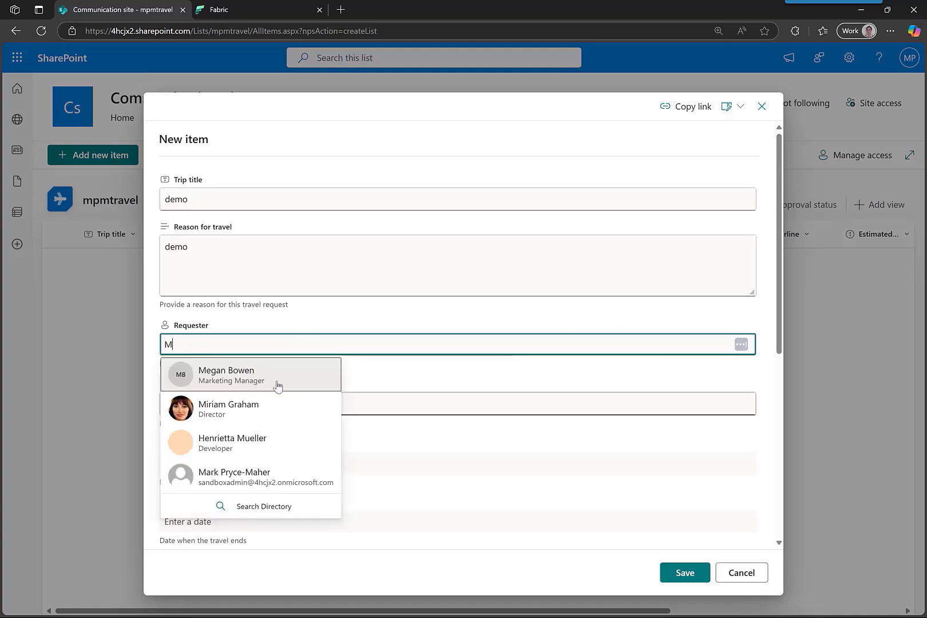
pyautogui.press('BackSpace')
# Set destination Slough Railway Station and travel dates 3–4 February 2025
pyautogui.click(192, 408)
pyautogui.write('Slough')
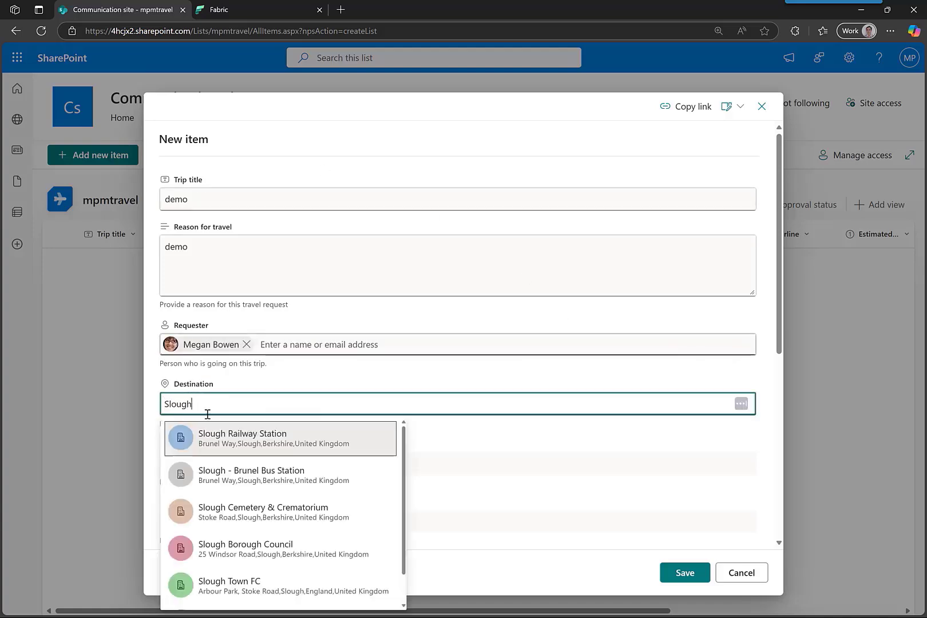
pyautogui.click(246, 438)
pyautogui.click(246, 476)
pyautogui.click(193, 374)
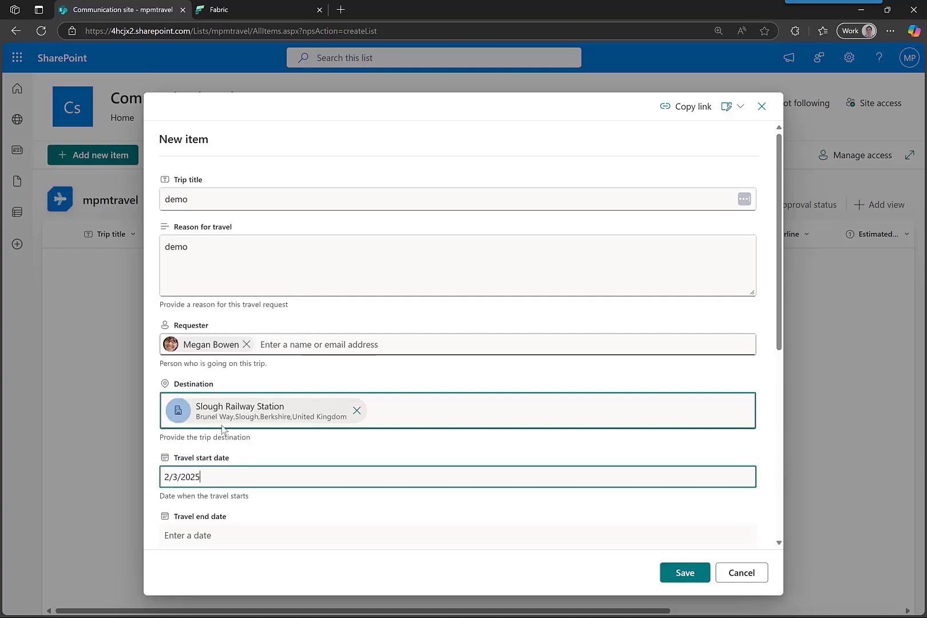
pyautogui.click(228, 530)
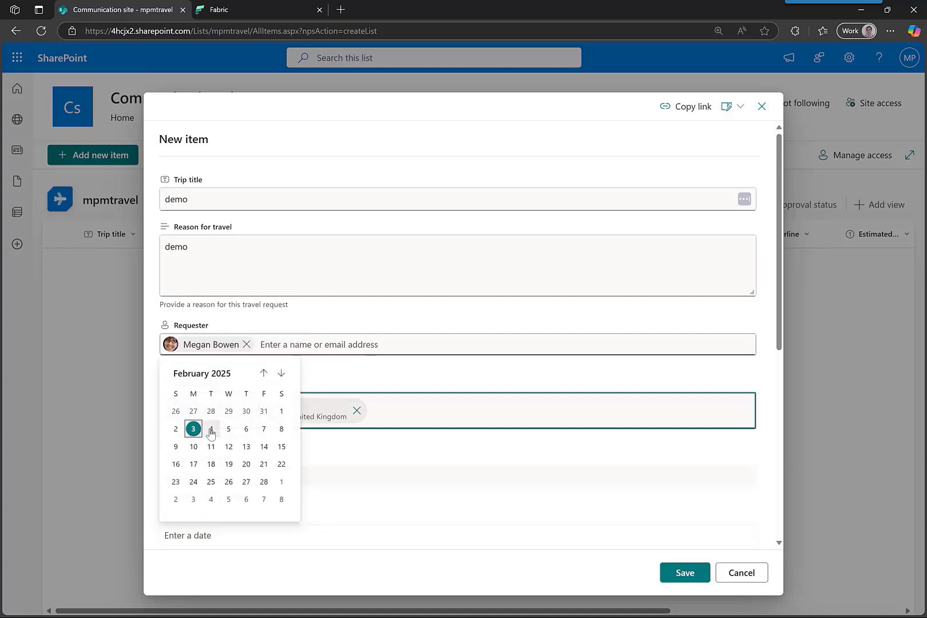
pyautogui.click(209, 428)
pyautogui.scroll(-5, 309, 432)
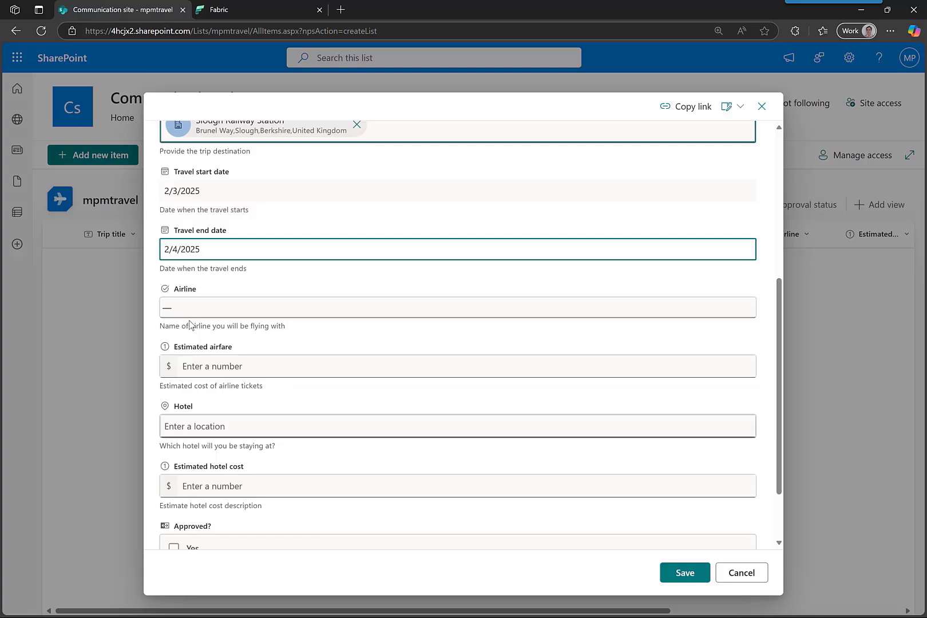
# Choose airline Alaska Air, airfare 500, and hotel Hilton Birmingham Metropole
pyautogui.click(194, 305)
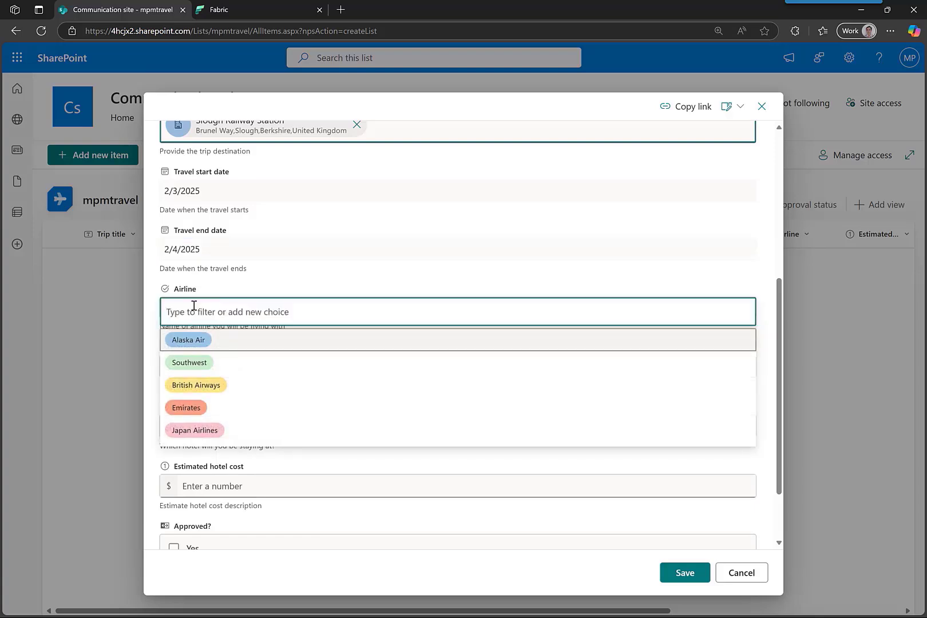
pyautogui.click(222, 345)
pyautogui.click(236, 368)
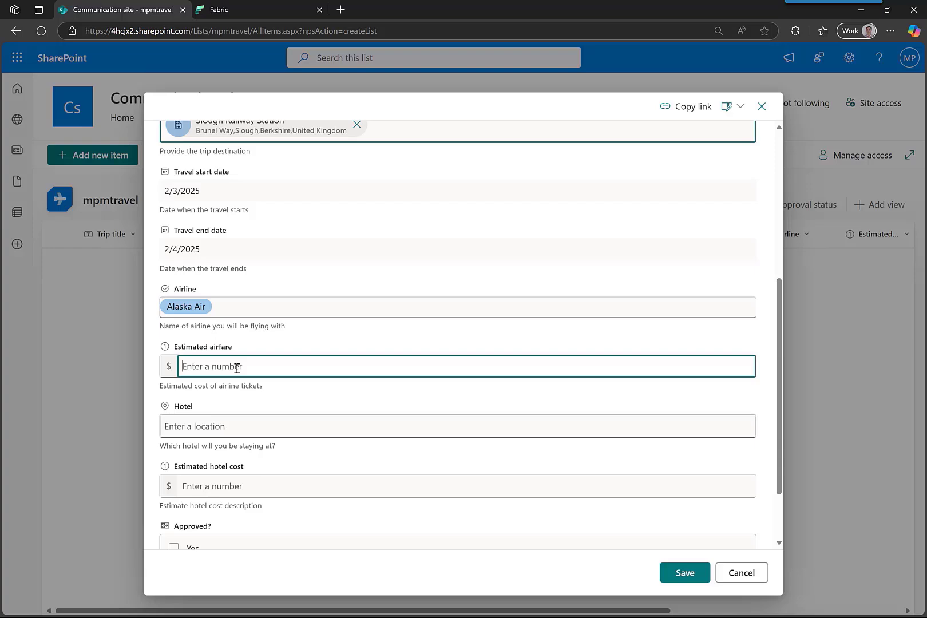
pyautogui.write('500')
pyautogui.click(202, 427)
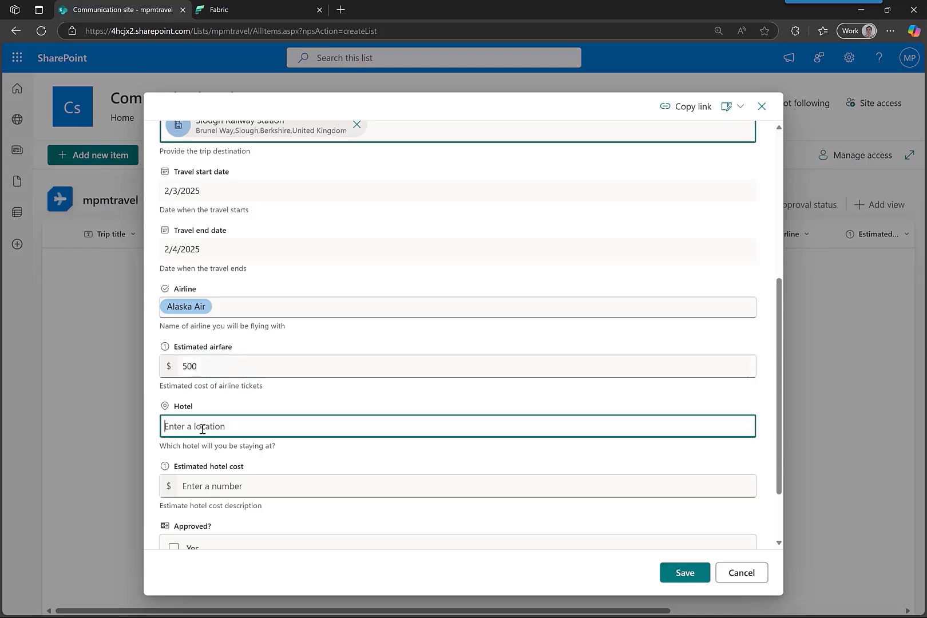
pyautogui.write('Hilton')
pyautogui.press('Return')
# Enter hotel cost 5005 and mark the request approved
pyautogui.scroll(-2, 241, 480)
pyautogui.click(213, 403)
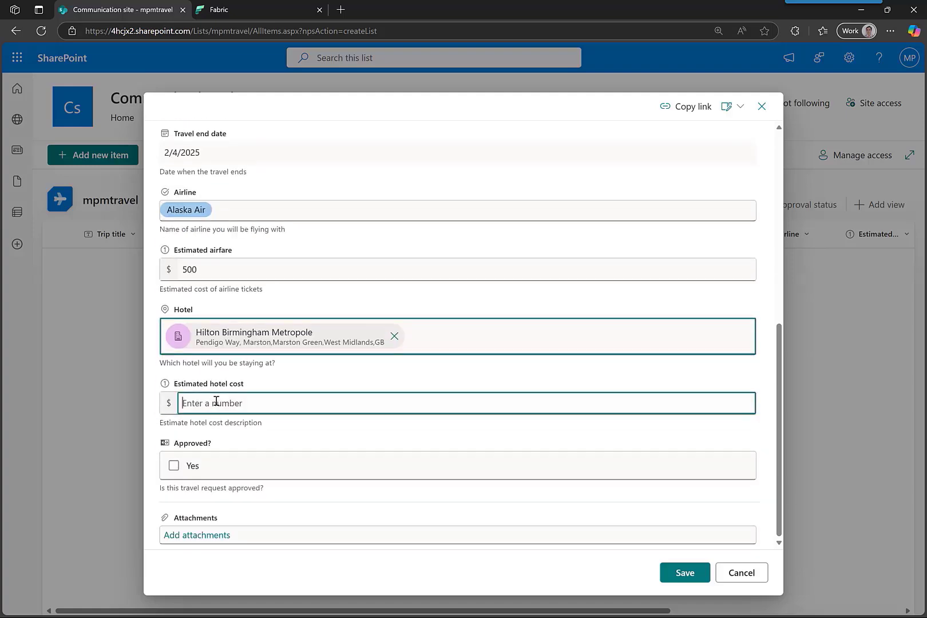
pyautogui.write('500')
pyautogui.write('505')
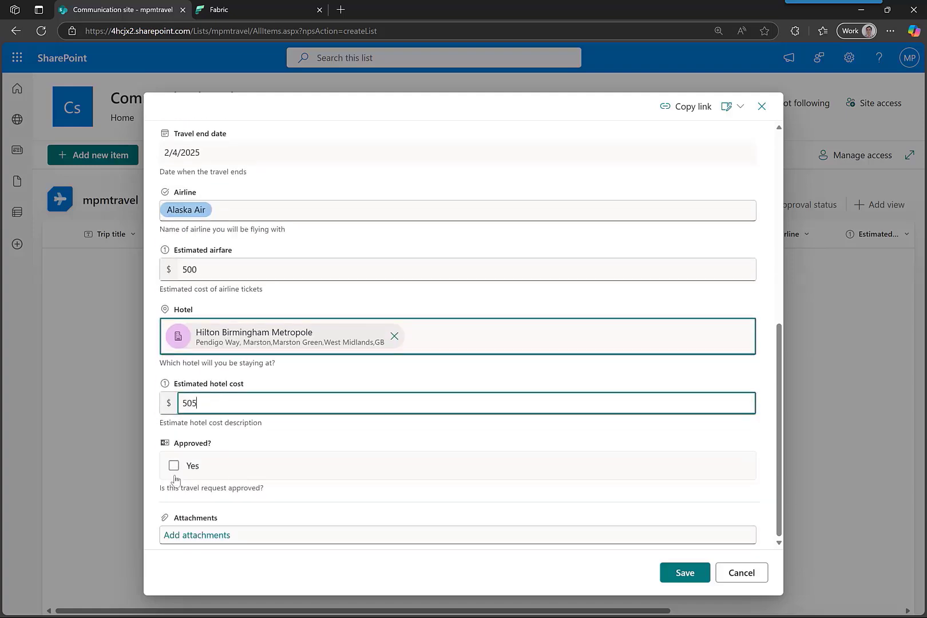
pyautogui.click(174, 465)
# Save the demo item, open mpmtravel's advanced permissions page, and select its list ID in the URL
pyautogui.click(686, 573)
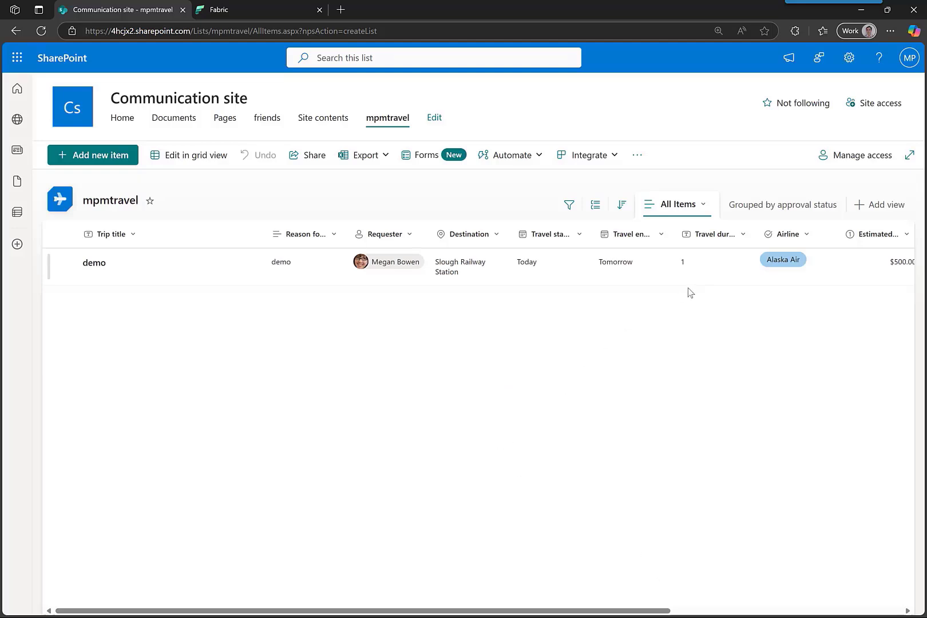
pyautogui.click(845, 162)
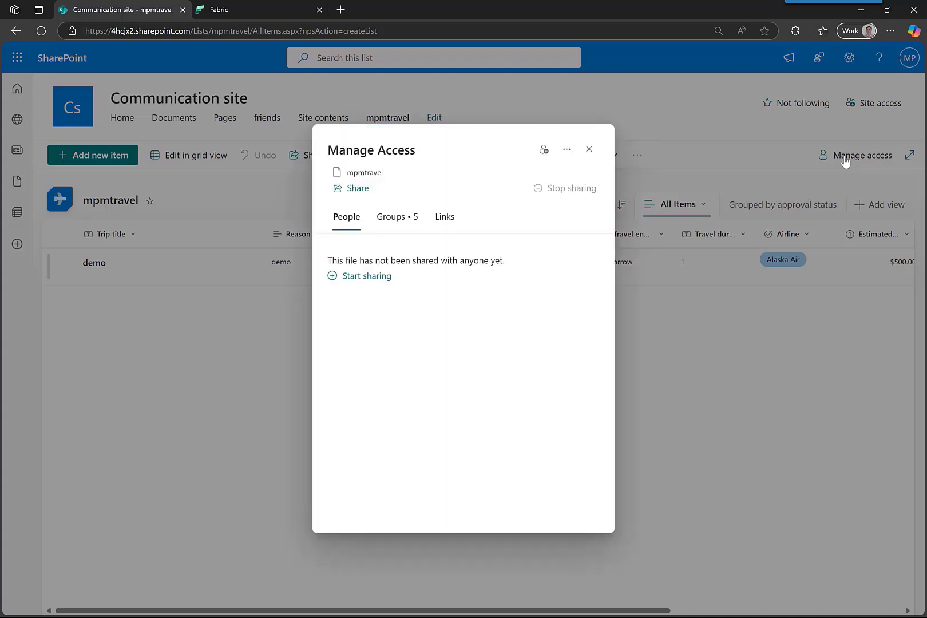
pyautogui.click(566, 149)
pyautogui.click(481, 179)
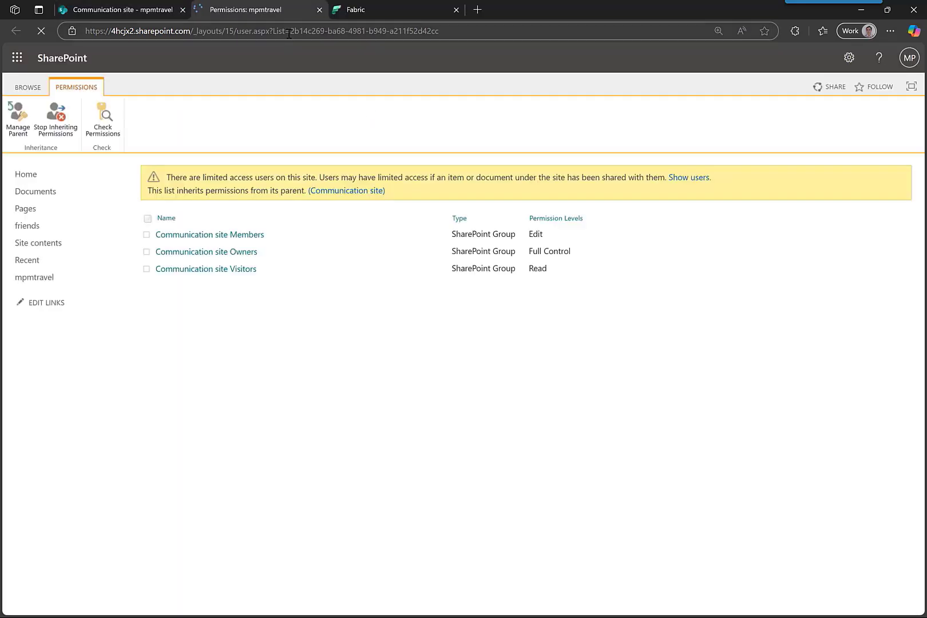
pyautogui.moveTo(290, 31); pyautogui.dragTo(451, 39)
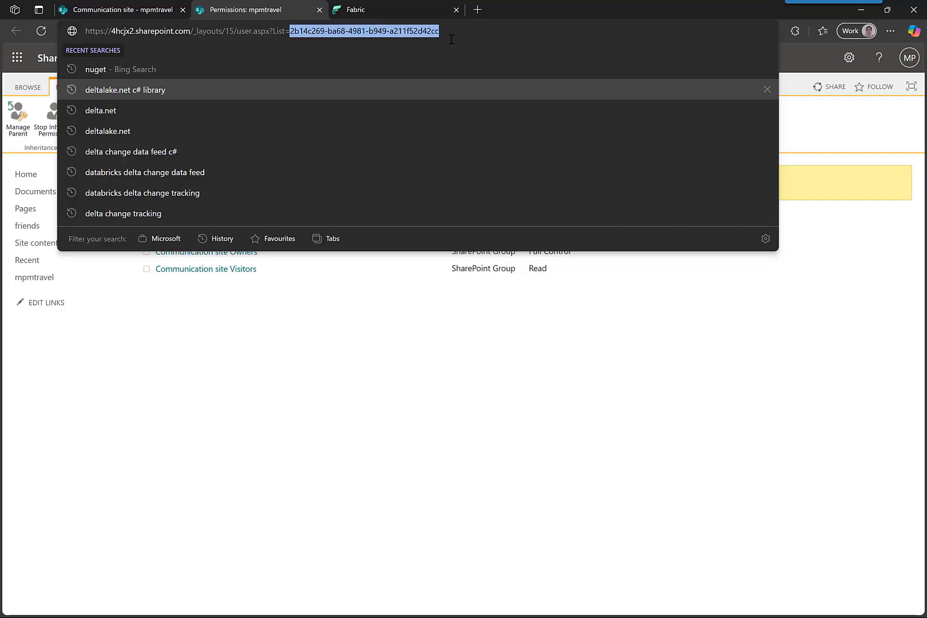
pyautogui.press('super+Down')
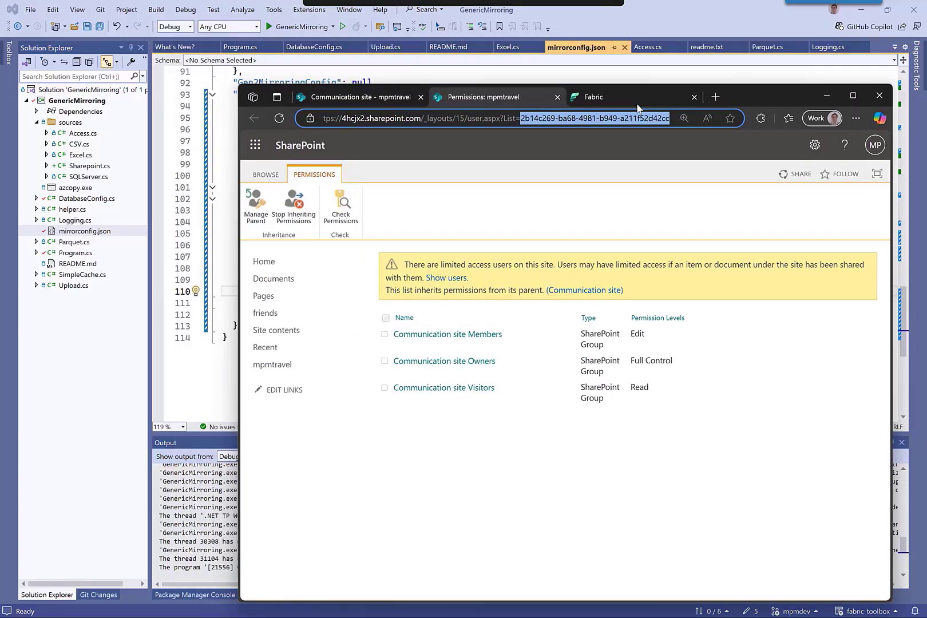
# Paste a copy of the friends sharepointLists entry after the original, separated by a comma
pyautogui.click(538, 73)
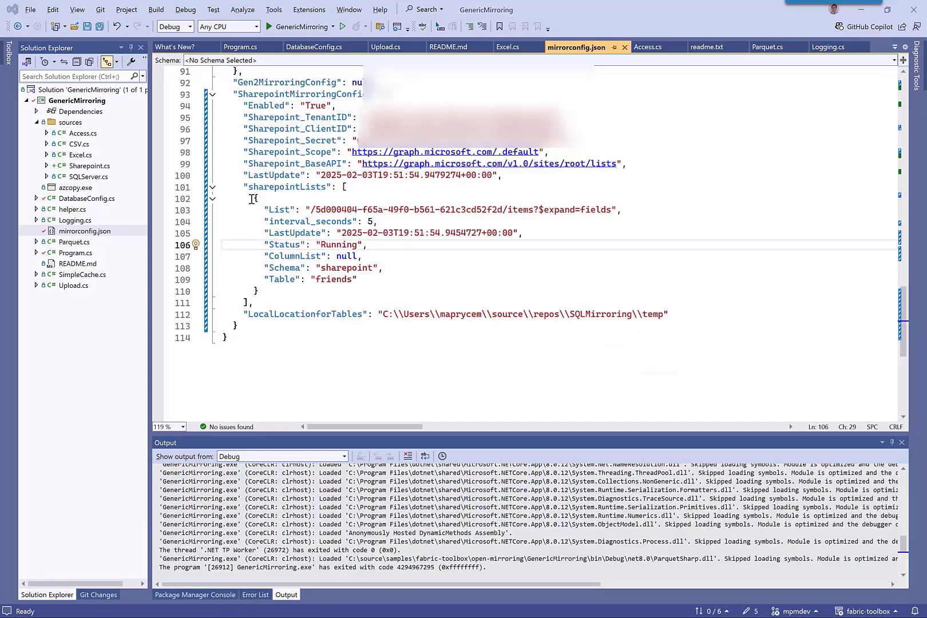
pyautogui.moveTo(252, 199); pyautogui.dragTo(265, 211)
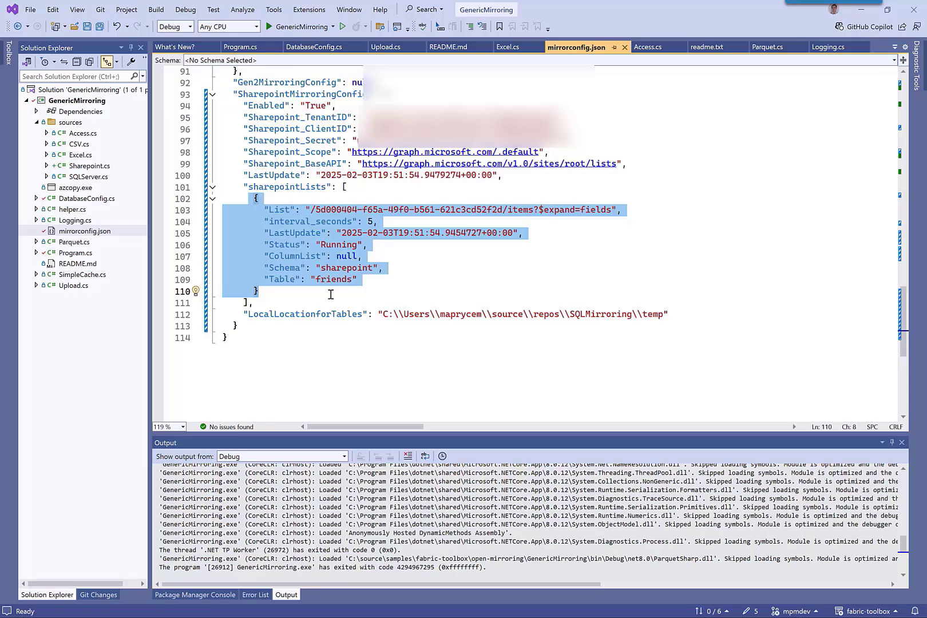
pyautogui.click(284, 297)
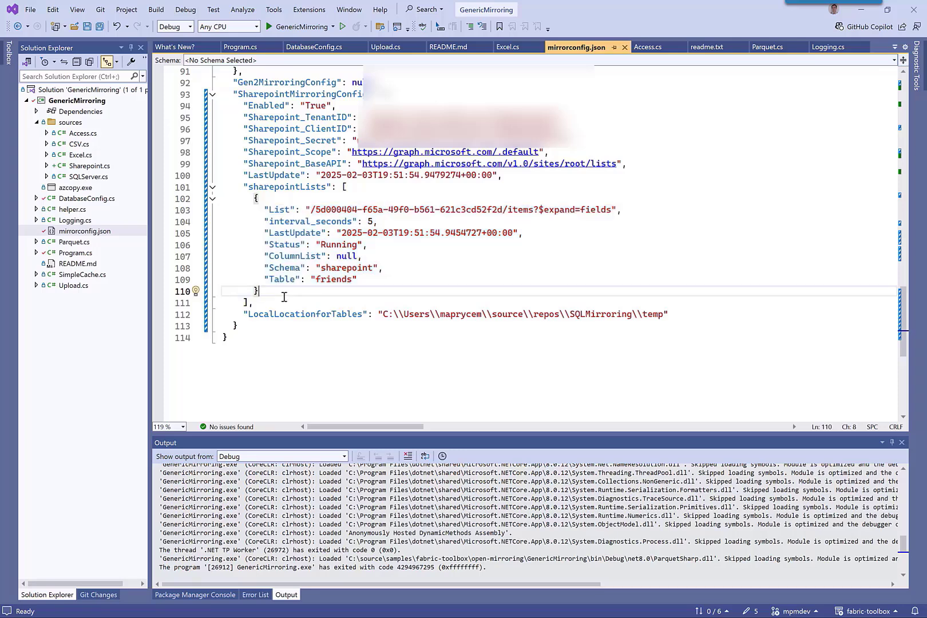
pyautogui.write(',')
pyautogui.press('Return')
pyautogui.write('{         "List": "/5d000404-f65a-49f0-b561-621c3cd52f2d/items?$expand=fields",         "interval_seconds": 5,         "LastUpdate": "2025-02-03T19:51:54.9454727+00:00",         "Status": "Running",         "ColumnList": null,         "Schema": "sharepoint",         "Table": "friends"       }')
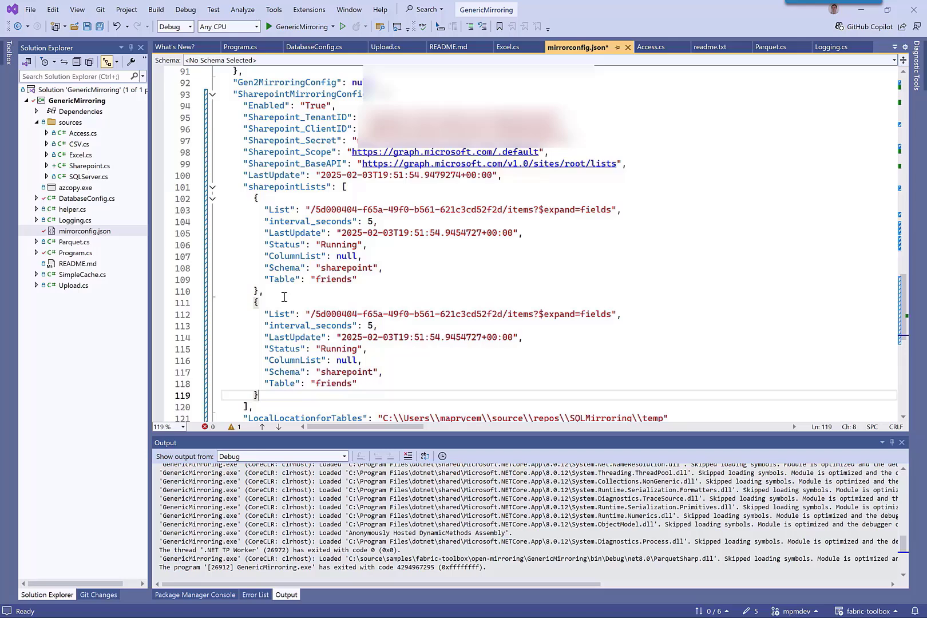
pyautogui.scroll(-1, 332, 355)
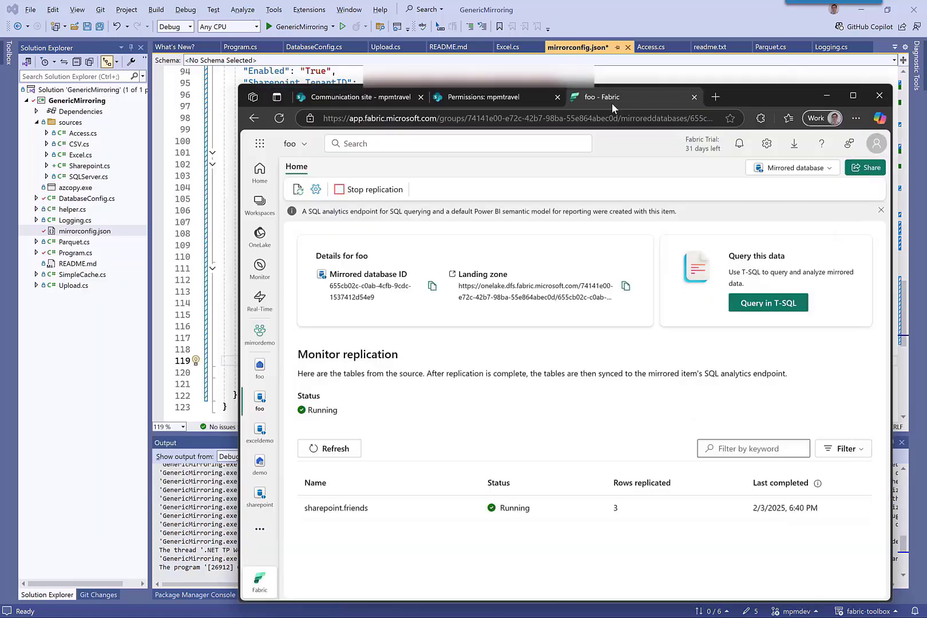
# Copy the mpmtravel list ID from the browser URL and paste it over the old List ID
pyautogui.click(355, 97)
pyautogui.click(666, 186)
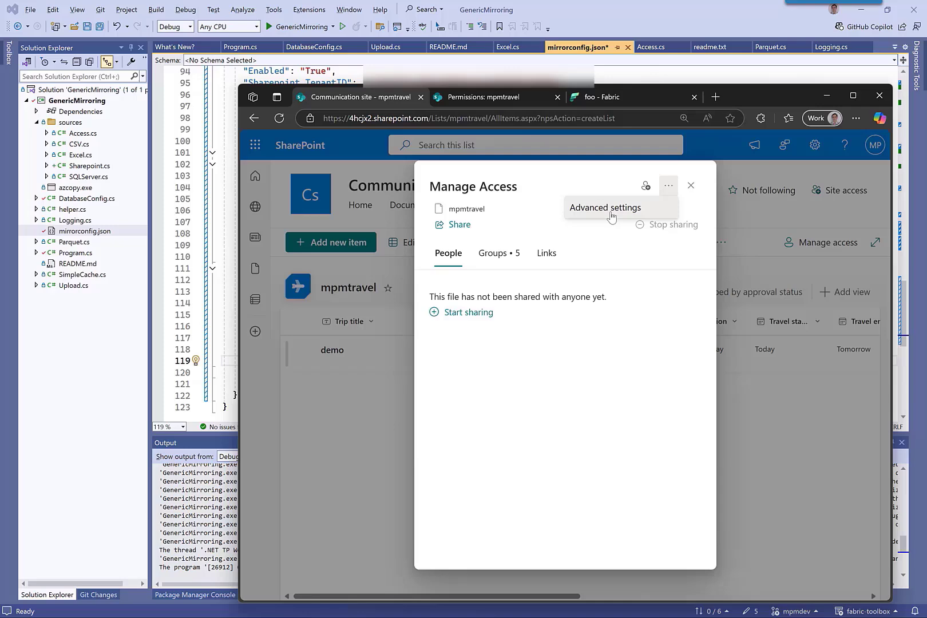
pyautogui.click(617, 206)
pyautogui.moveTo(528, 118); pyautogui.dragTo(692, 111)
pyautogui.hotkey('ctrl', 'c')
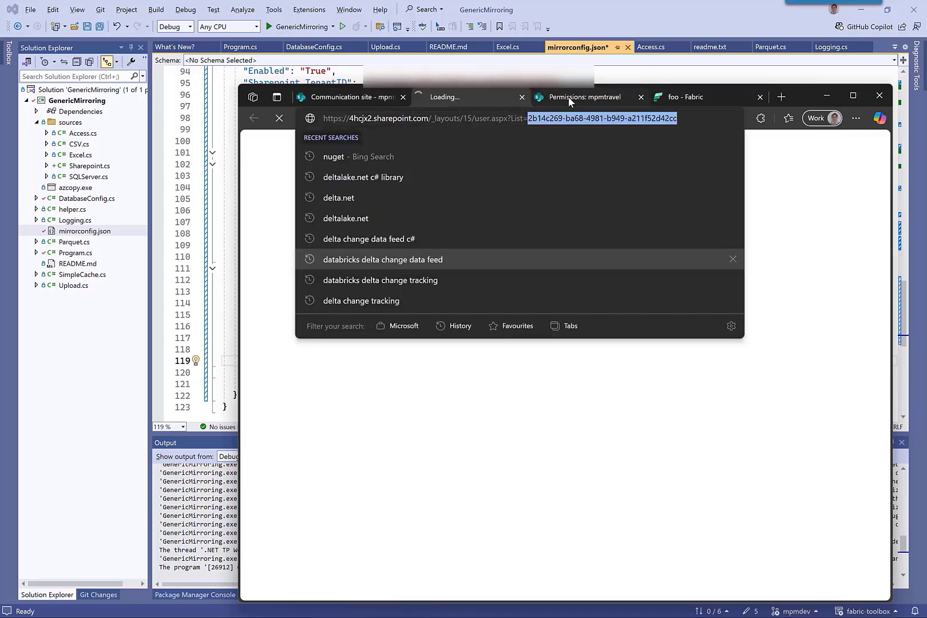
pyautogui.click(826, 95)
pyautogui.click(501, 279)
pyautogui.moveTo(501, 279); pyautogui.dragTo(318, 279)
pyautogui.hotkey('ctrl', 'v')
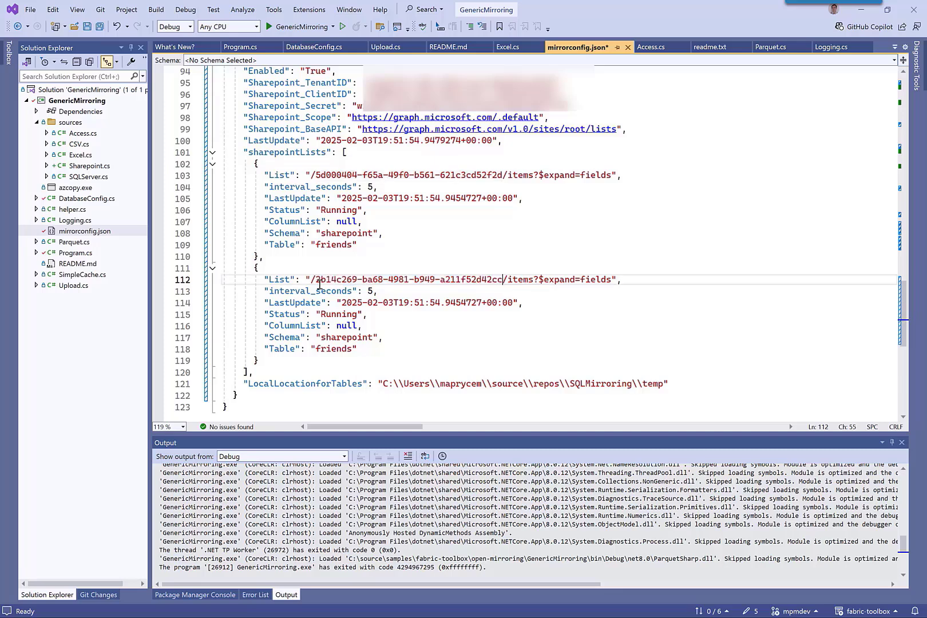
# Delete the LastUpdate, Status and ColumnList lines from the new entry
pyautogui.moveTo(242, 307); pyautogui.dragTo(376, 314)
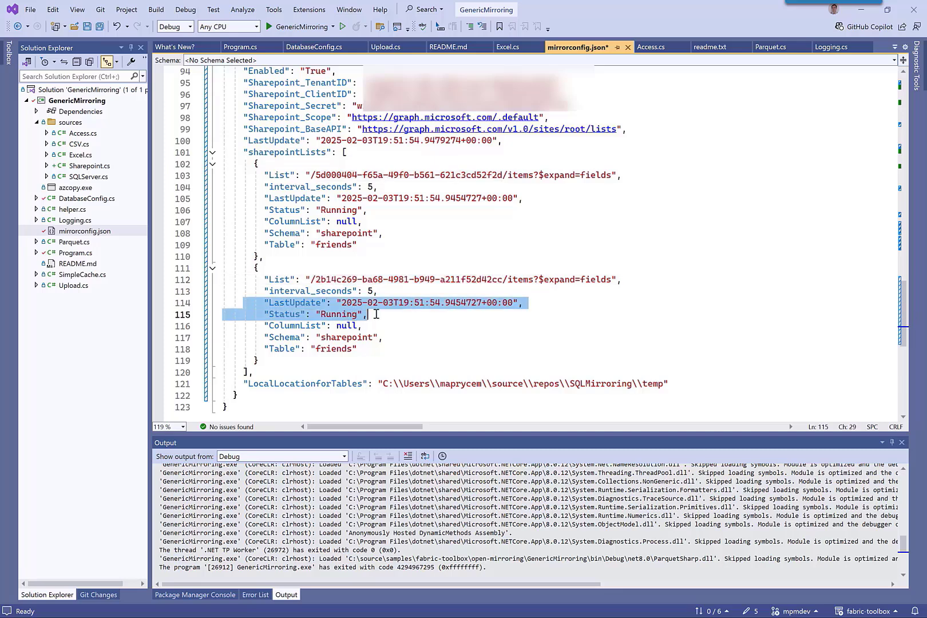
pyautogui.press('Delete')
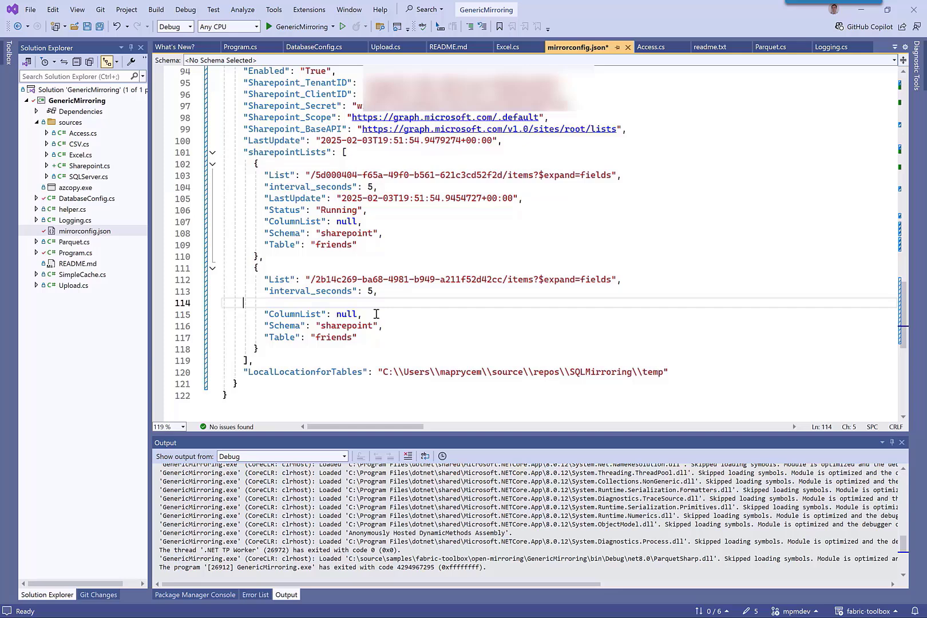
pyautogui.press('BackSpace')
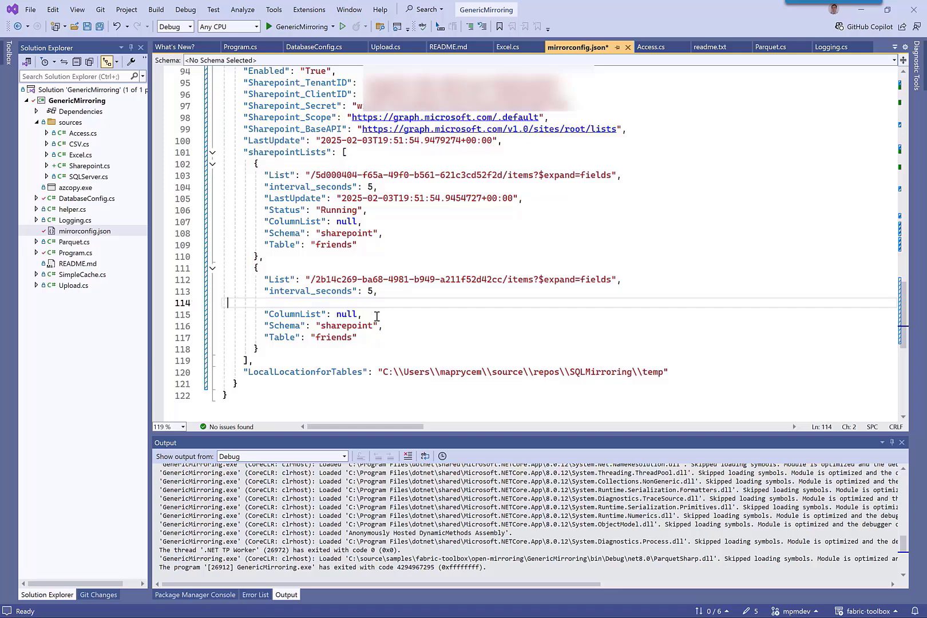
pyautogui.press('BackSpace')
pyautogui.press('Delete')
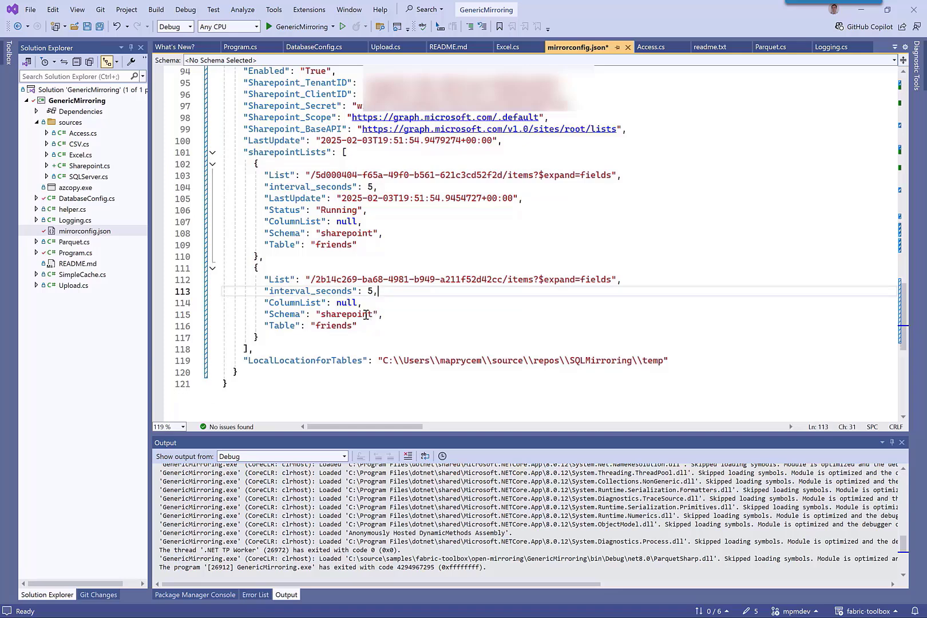
pyautogui.moveTo(364, 302); pyautogui.dragTo(224, 308)
pyautogui.press('BackSpace')
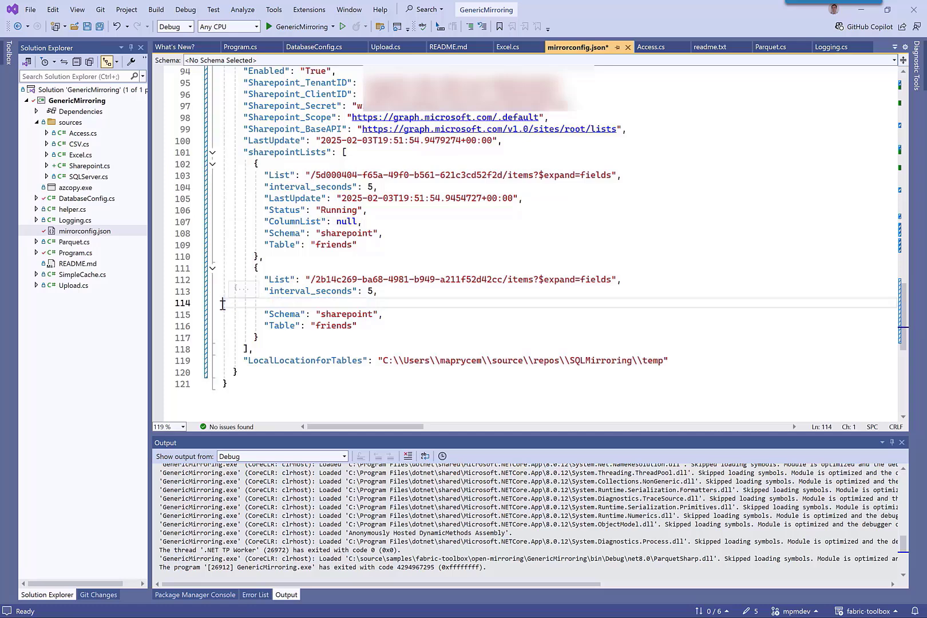
pyautogui.press('BackSpace')
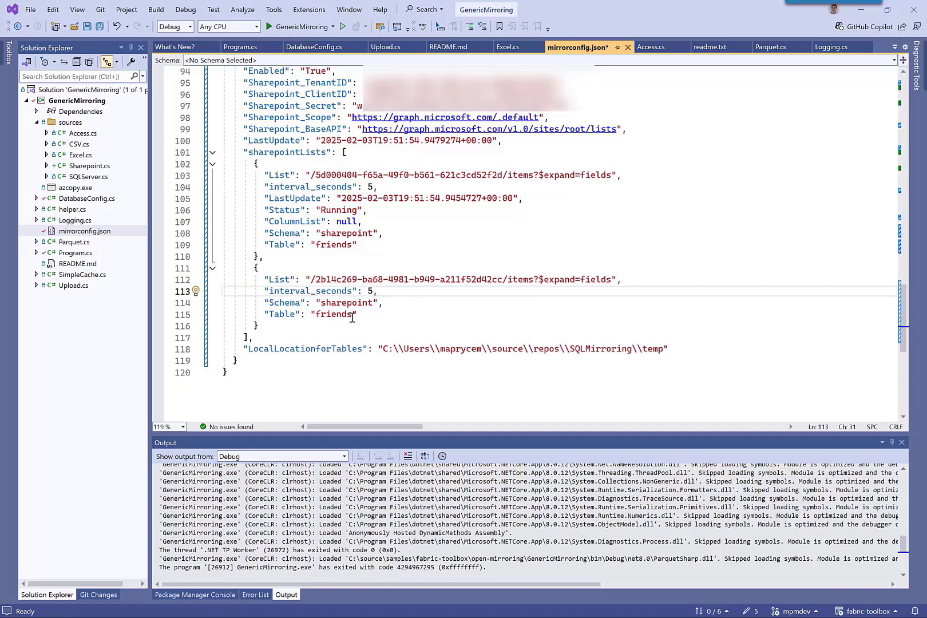
# Change the Table value to travel and save mirrorconfig.json
pyautogui.moveTo(352, 317); pyautogui.dragTo(319, 314)
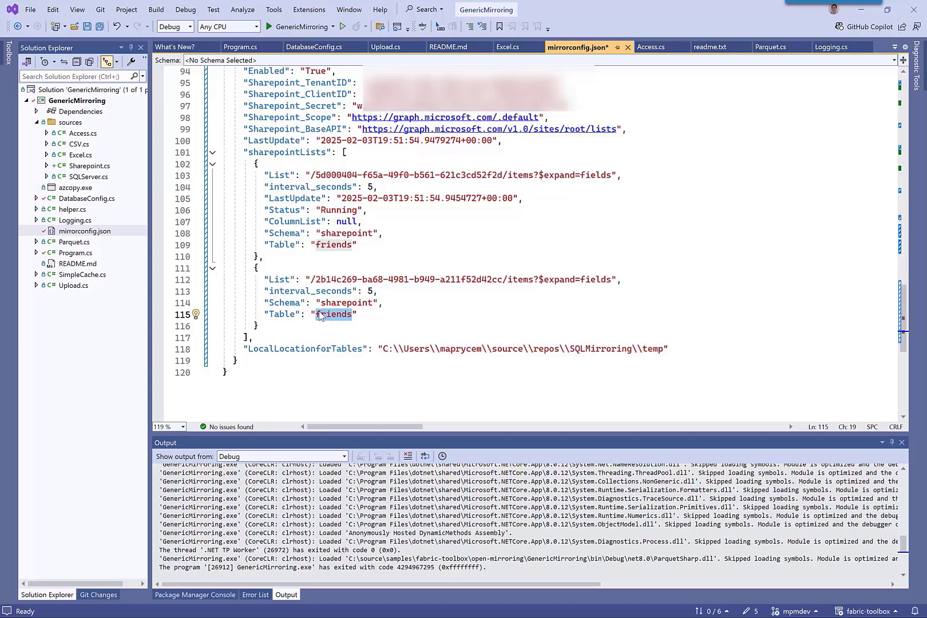
pyautogui.write('travel')
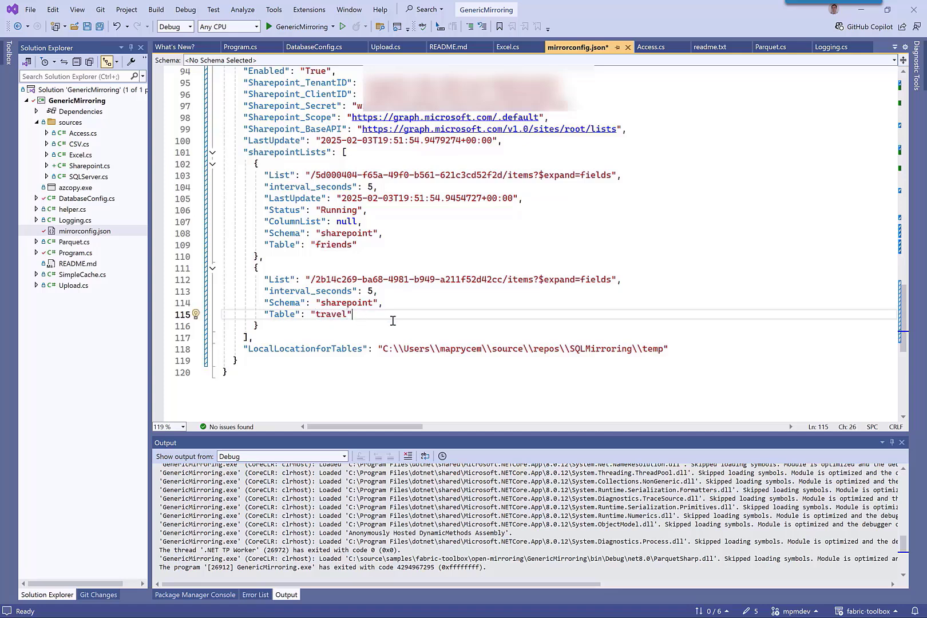
pyautogui.hotkey('ctrl', 's')
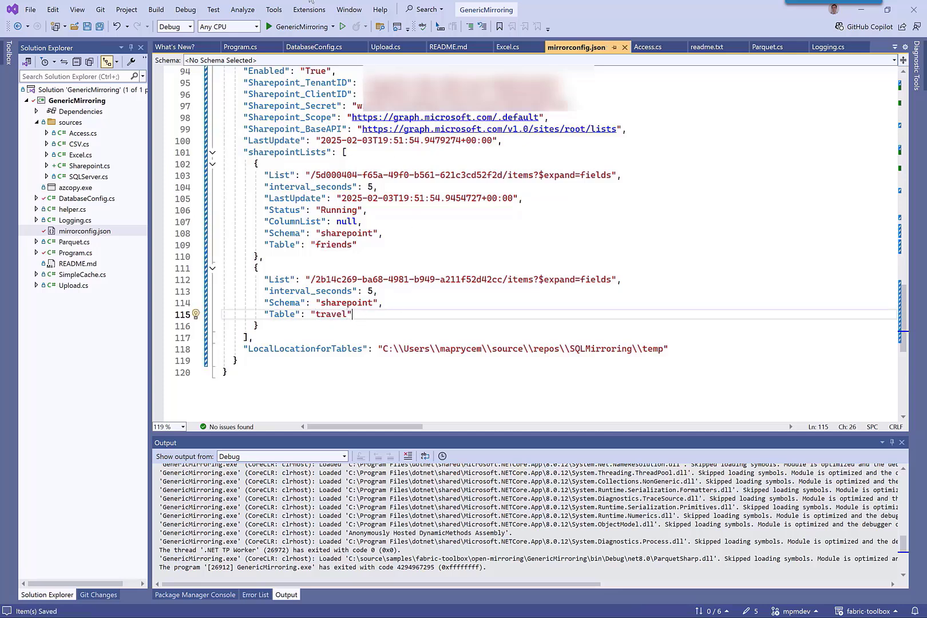
# Run GenericMirroring in debug and open the new travel folder in Storage Explorer's landing zone
pyautogui.click(308, 31)
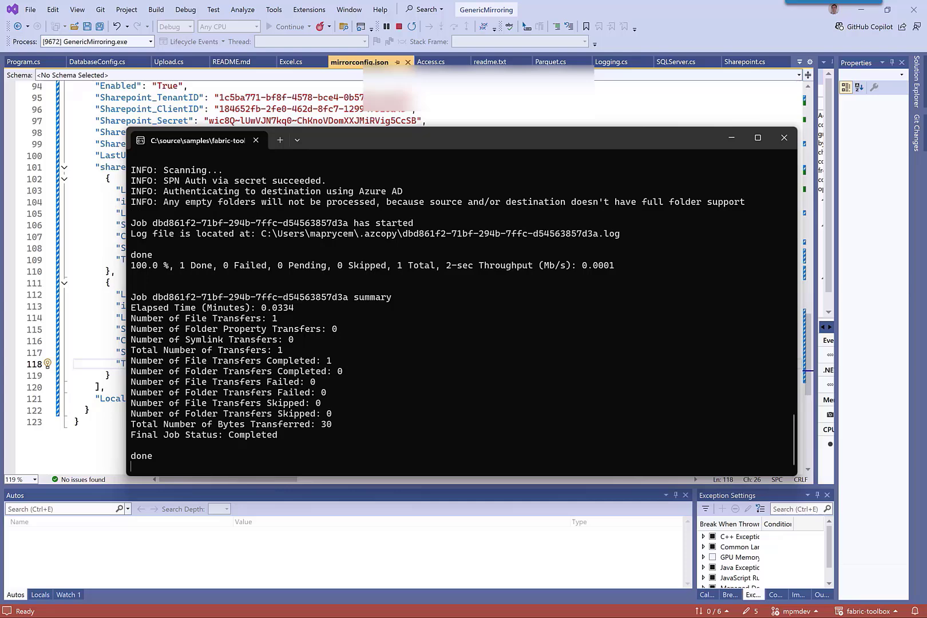
pyautogui.hotkey('alt', 'Tab')
pyautogui.moveTo(730, 101); pyautogui.dragTo(755, 88)
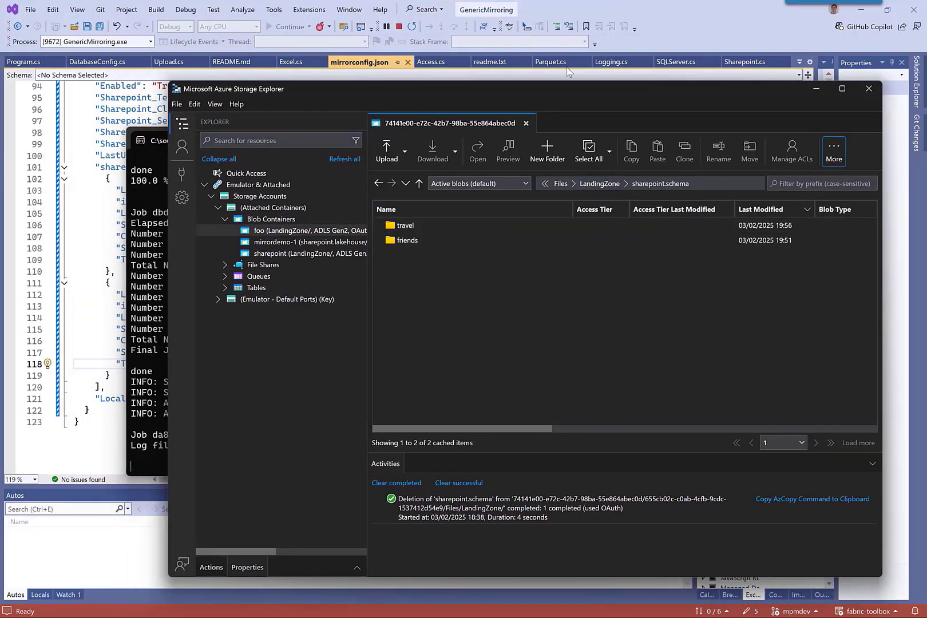
pyautogui.moveTo(570, 89); pyautogui.dragTo(586, 72)
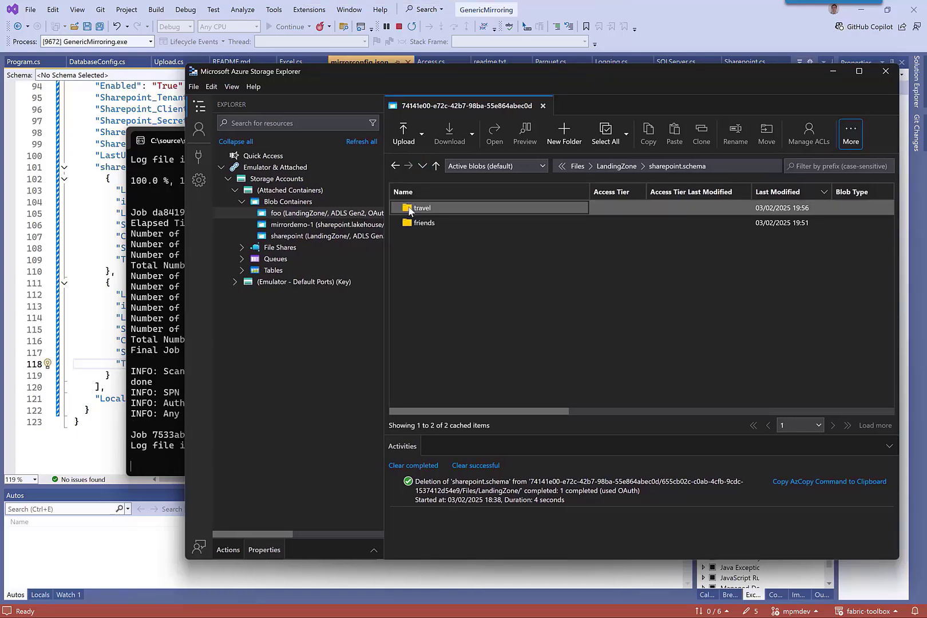
pyautogui.doubleClick(406, 211)
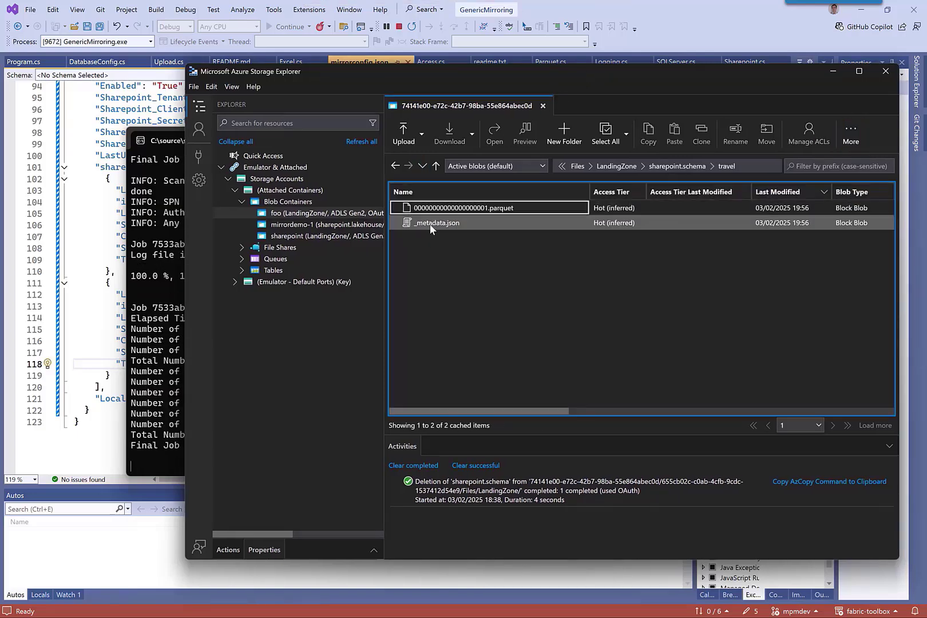
pyautogui.click(433, 226)
pyautogui.click(446, 210)
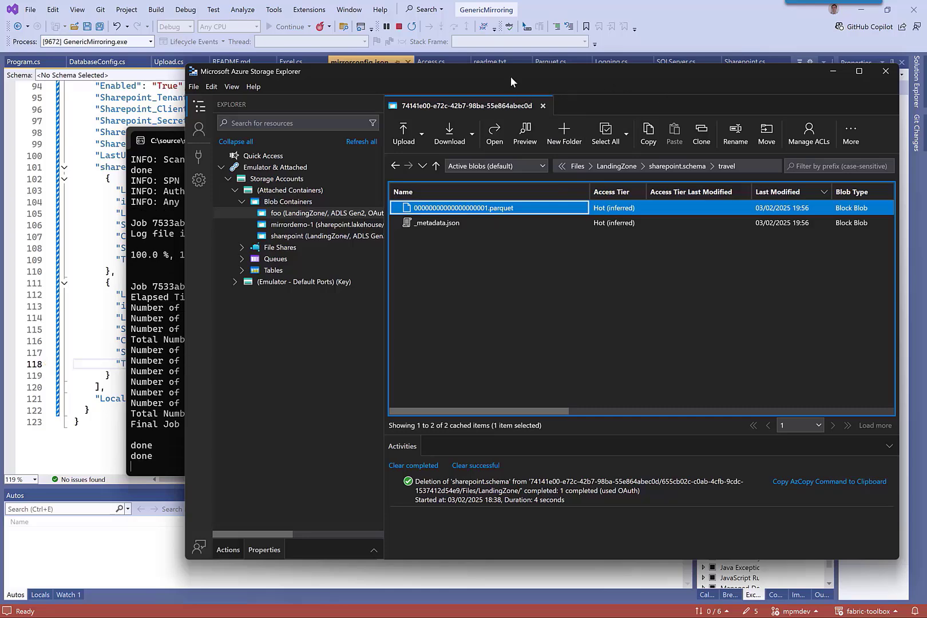
# Preview the travel parquet blob to see the demo row, then minimize Storage Explorer
pyautogui.moveTo(510, 76); pyautogui.dragTo(401, 73)
pyautogui.click(746, 71)
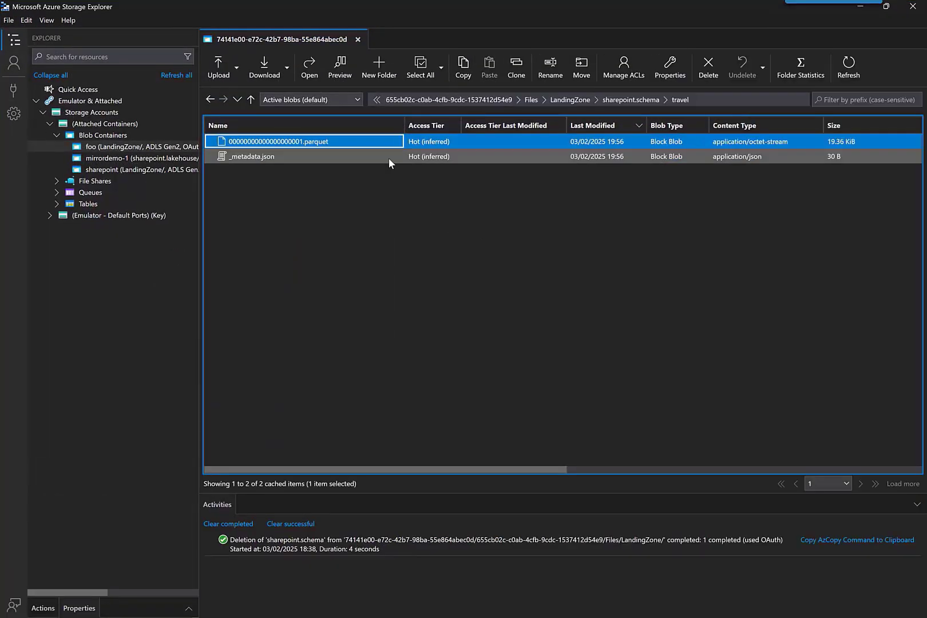
pyautogui.rightClick(368, 148)
pyautogui.click(398, 189)
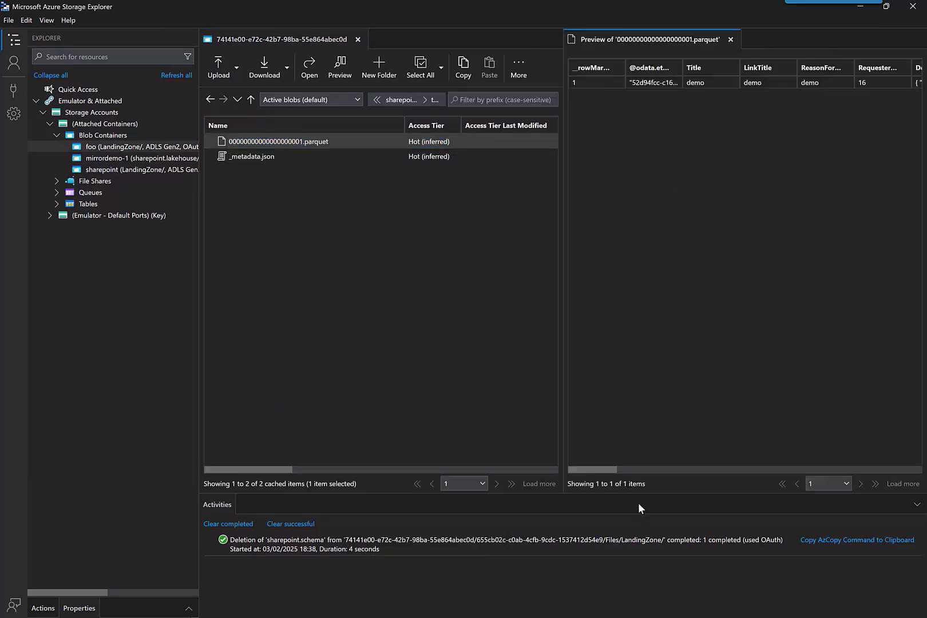
pyautogui.moveTo(595, 470); pyautogui.dragTo(834, 474)
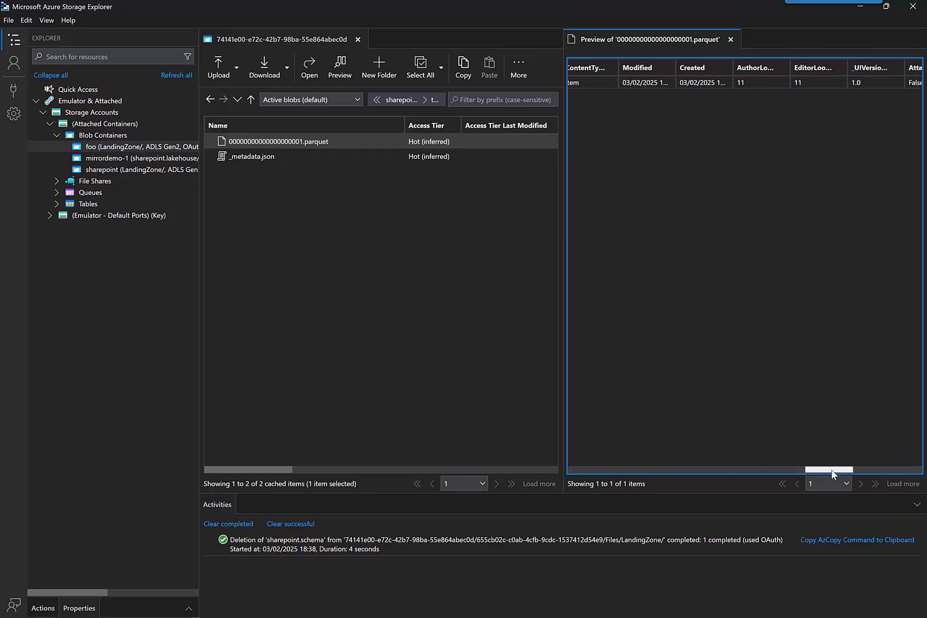
pyautogui.click(859, 7)
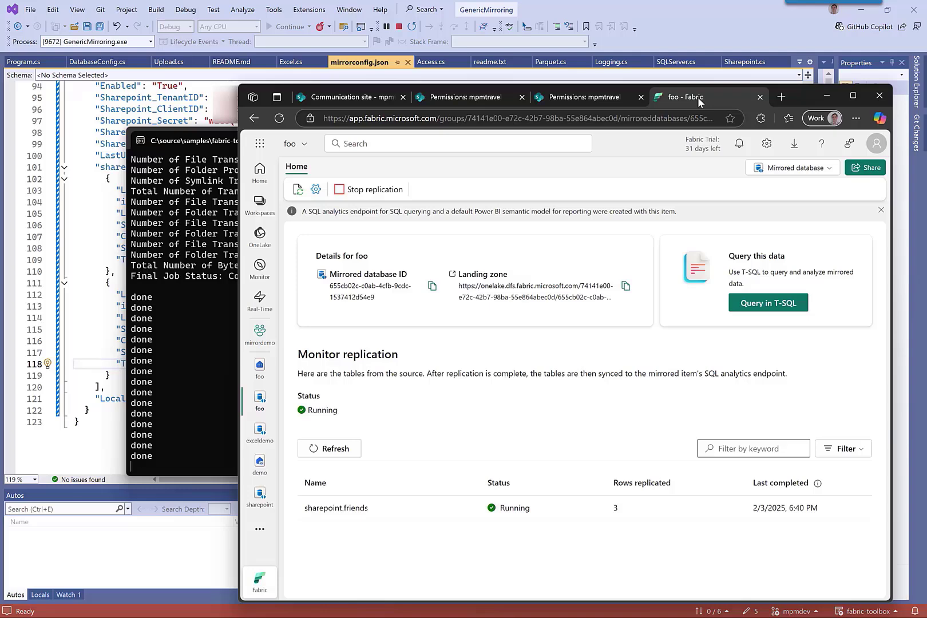
# Refresh the replication status and switch foo to the SQL analytics endpoint
pyautogui.moveTo(776, 86); pyautogui.dragTo(700, 37)
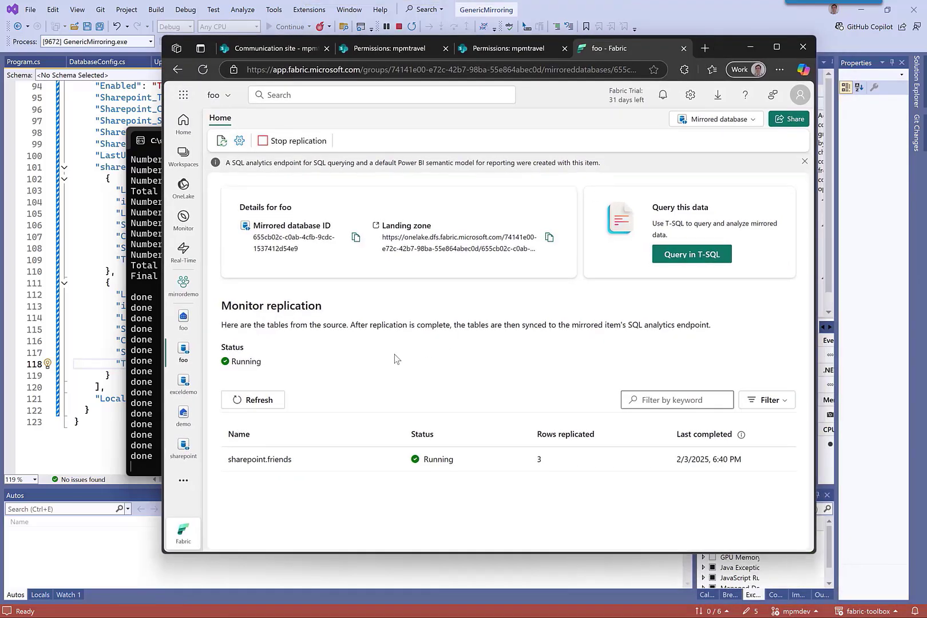
pyautogui.click(257, 401)
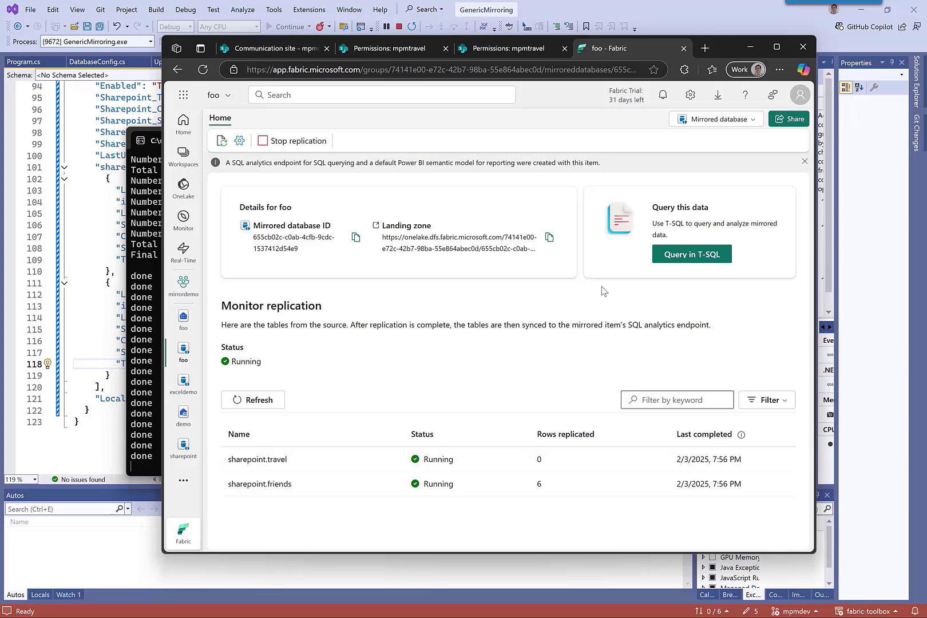
pyautogui.click(743, 118)
pyautogui.click(703, 170)
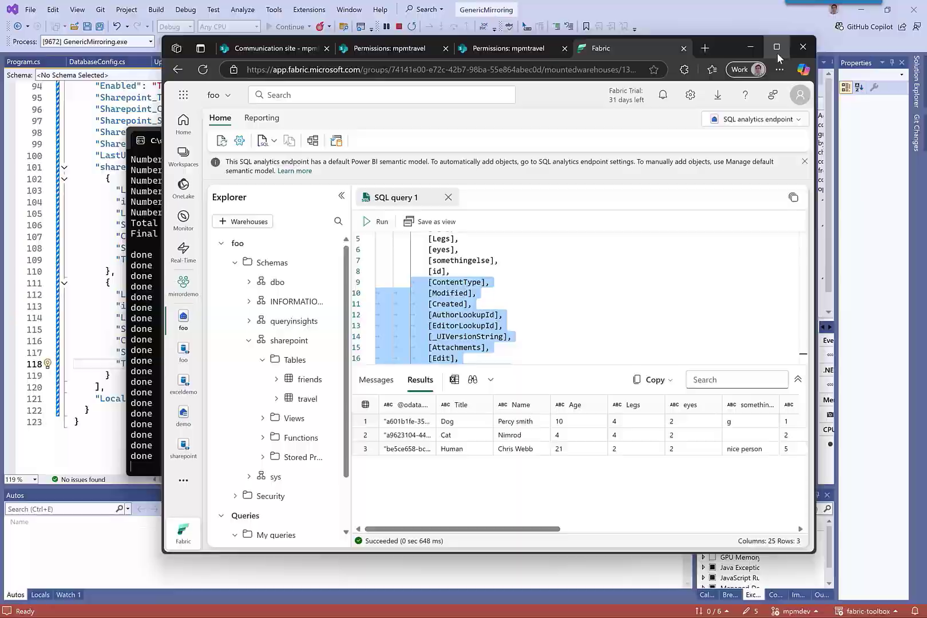
# Run a Select TOP 100 query on sharepoint.travel, returning its single demo row
pyautogui.click(776, 48)
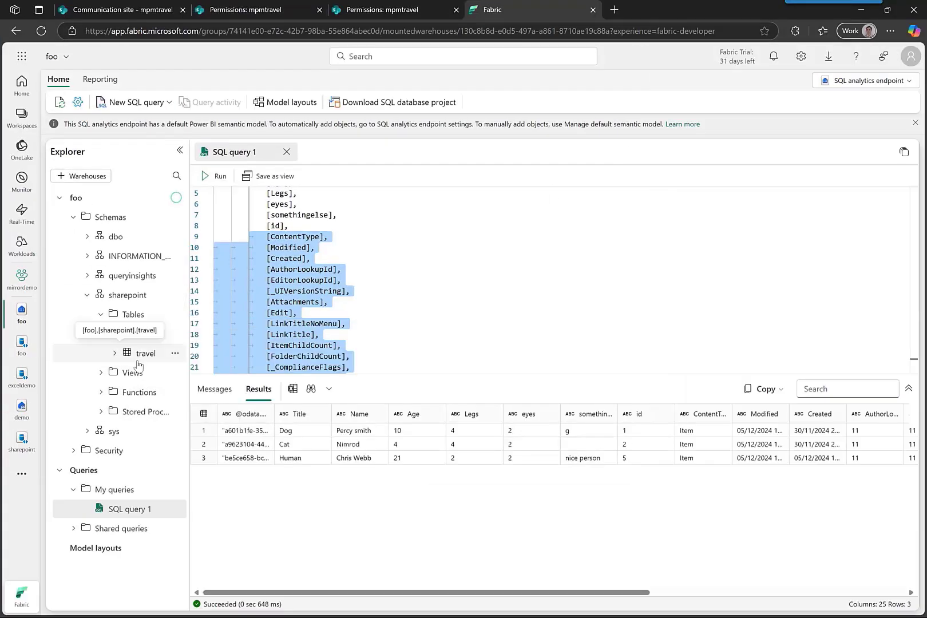
pyautogui.click(174, 354)
pyautogui.click(303, 372)
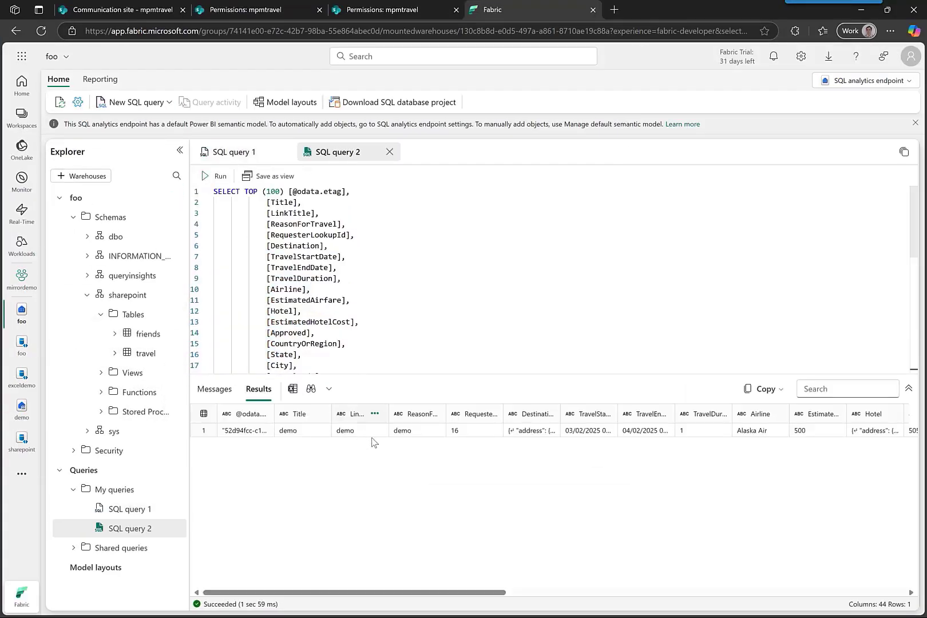
pyautogui.moveTo(462, 595); pyautogui.dragTo(709, 581)
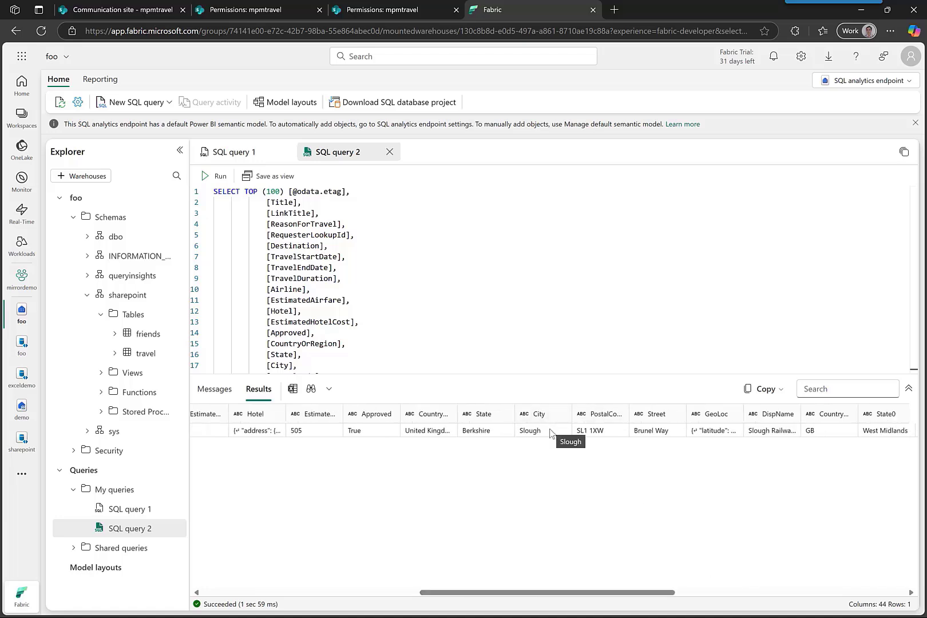